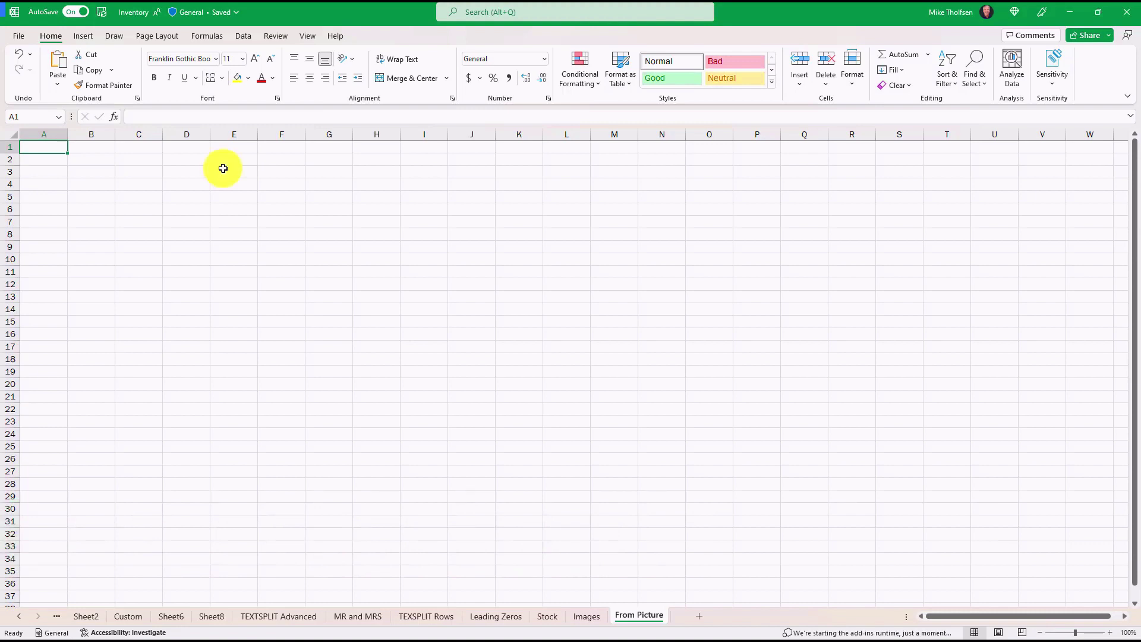
Bring up Excel from picture.png in the image viewer to show the Student/Test Score table
{"action": "key", "text": "alt+Tab"}
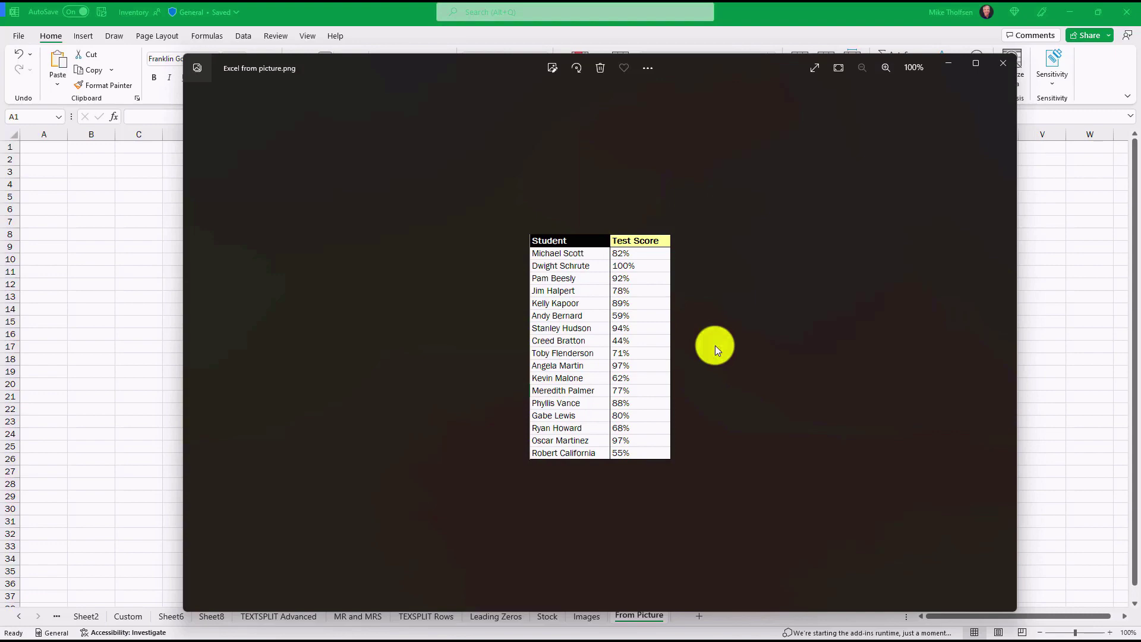
Import Excel from picture through Data > From Picture > Picture From File and insert the extracted data
{"action": "key", "text": "alt+Tab"}
{"action": "left_click", "coordinate": [245, 37]}
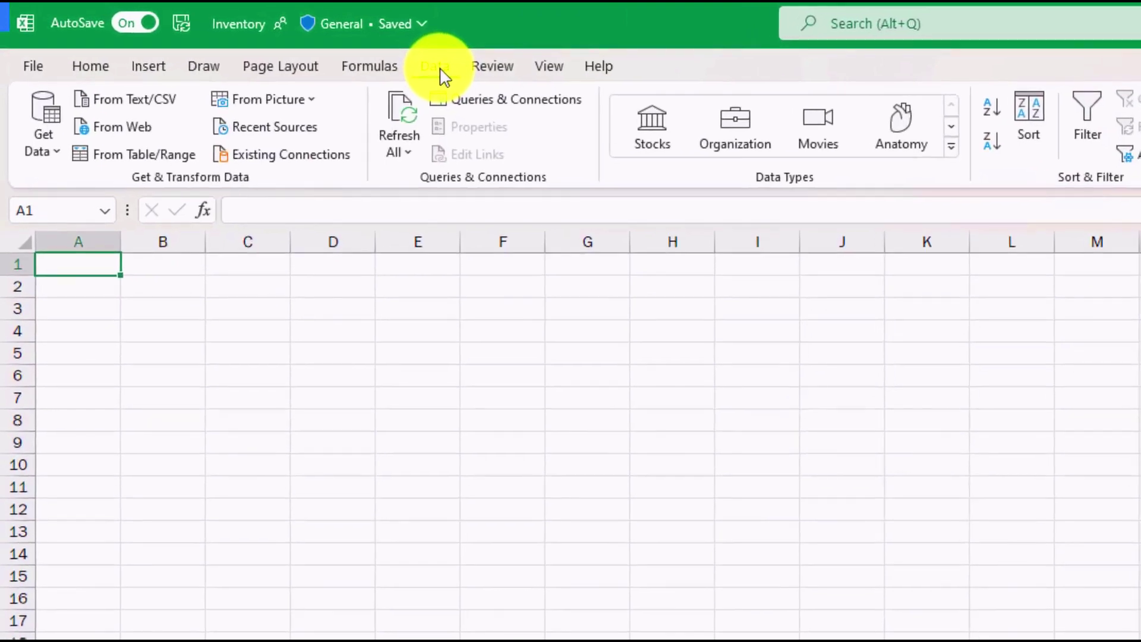
{"action": "left_click", "coordinate": [293, 102]}
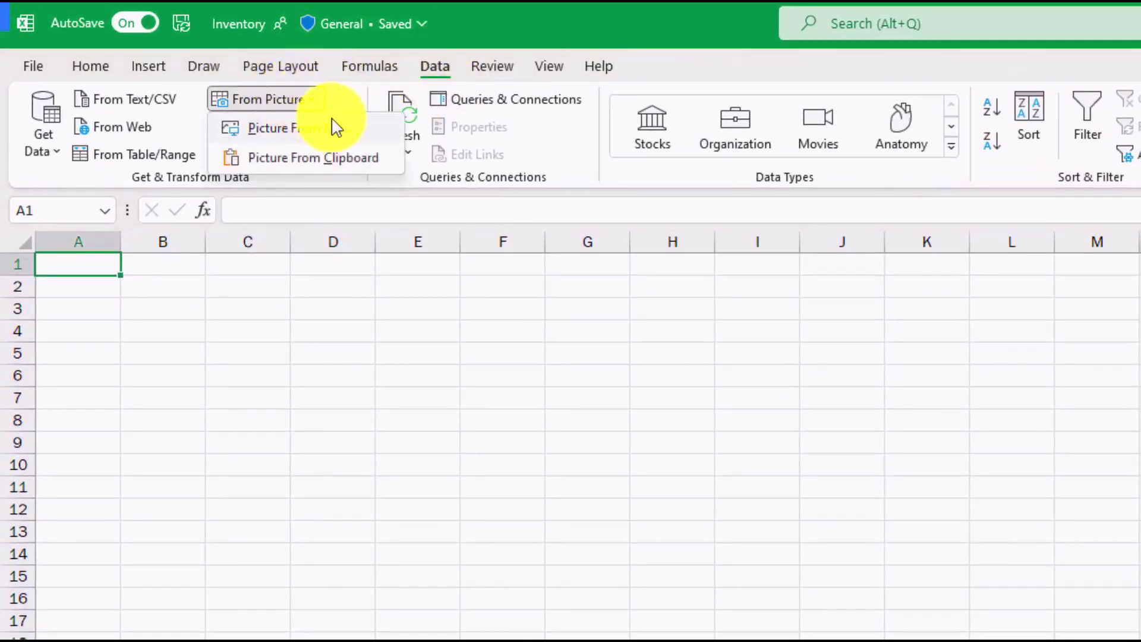
{"action": "left_click", "coordinate": [373, 132]}
{"action": "left_click", "coordinate": [269, 182]}
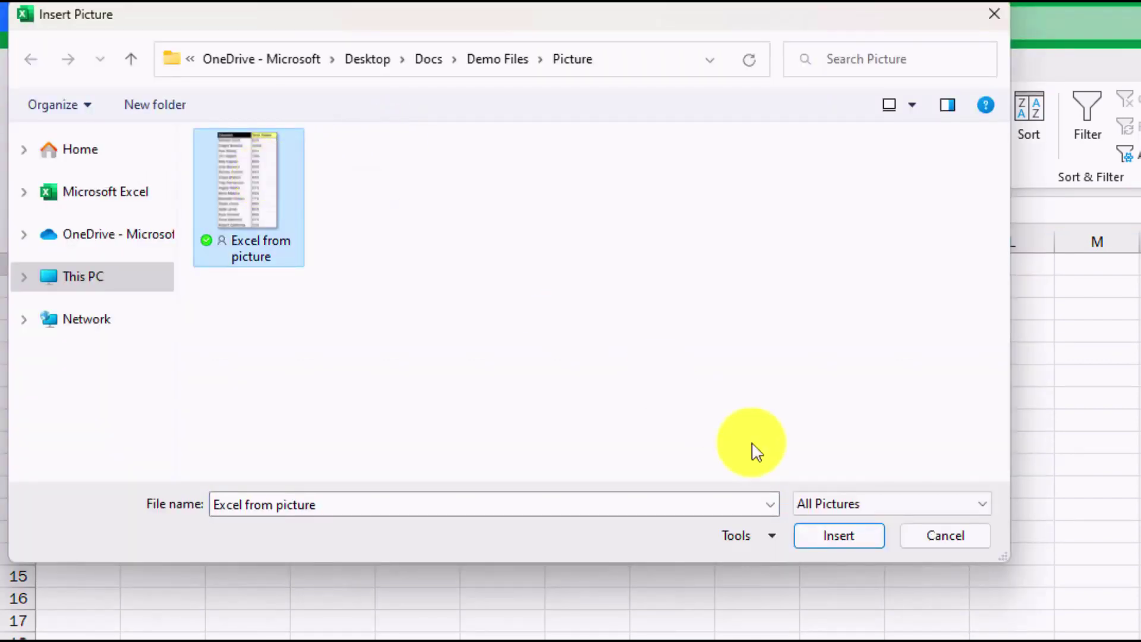
{"action": "left_click", "coordinate": [835, 535]}
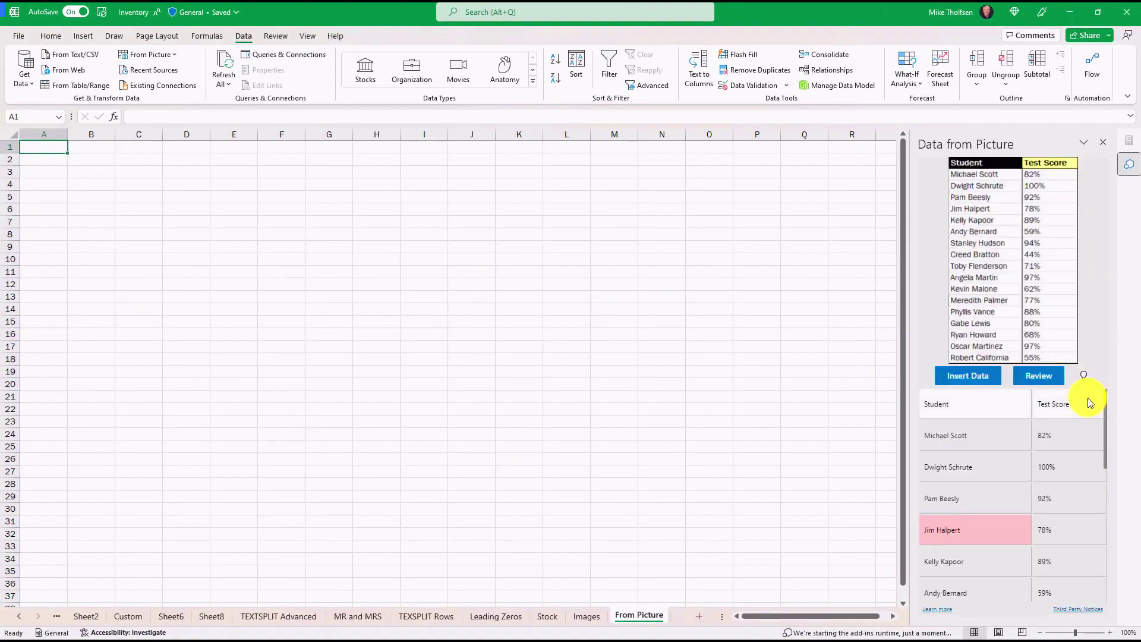
{"action": "scroll", "coordinate": [1099, 470], "scroll_direction": "down", "scroll_amount": 3}
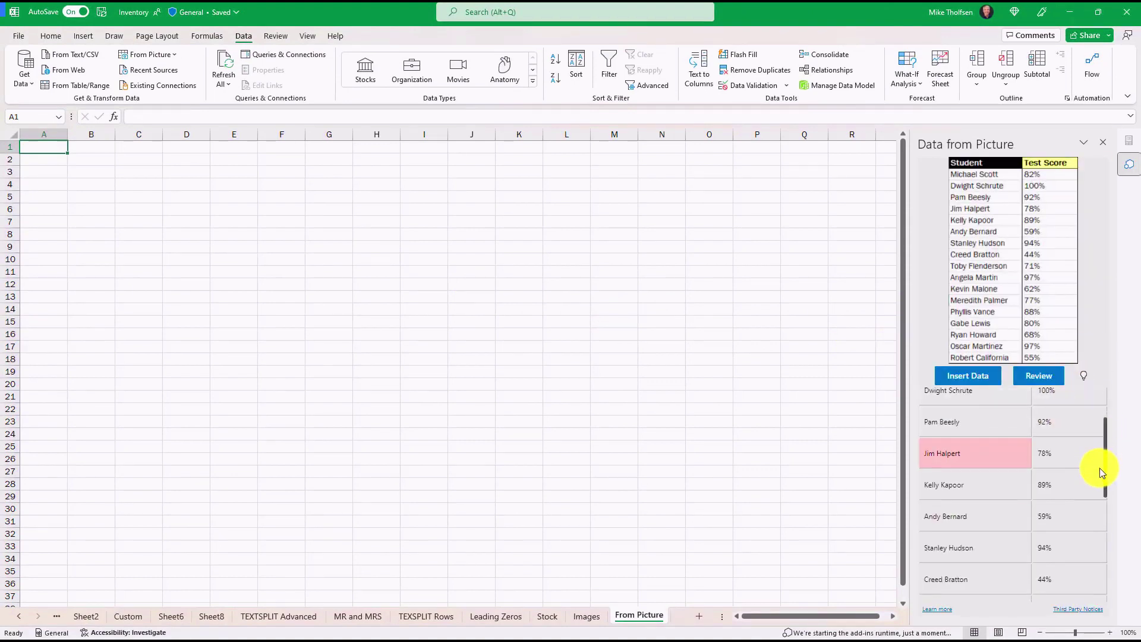
{"action": "scroll", "coordinate": [1099, 472], "scroll_direction": "up", "scroll_amount": 3}
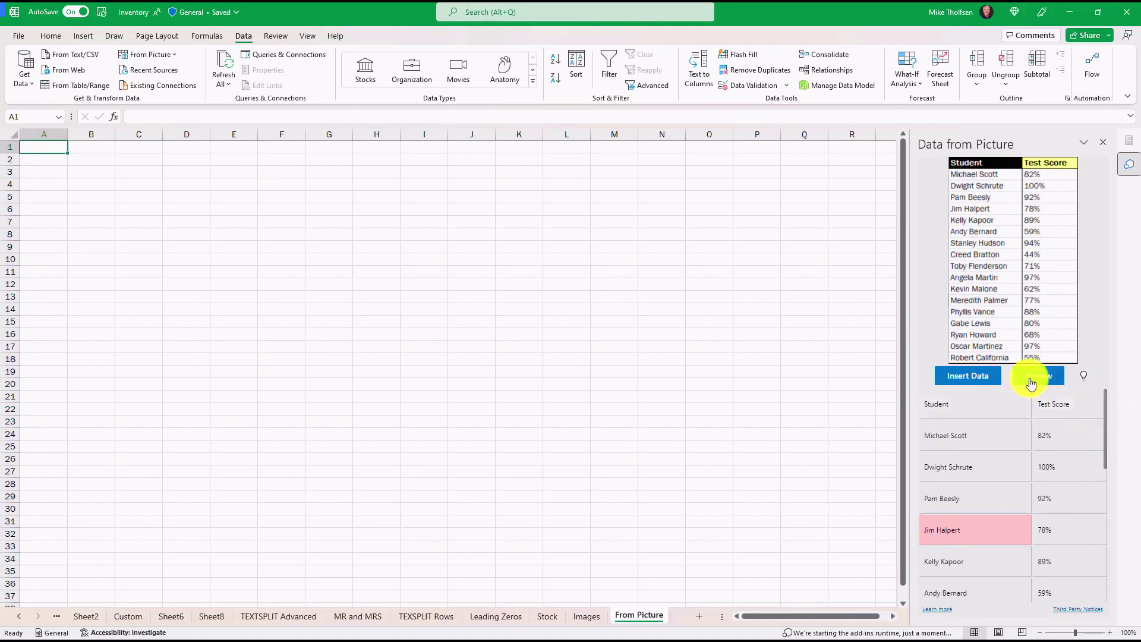
{"action": "left_click", "coordinate": [962, 378]}
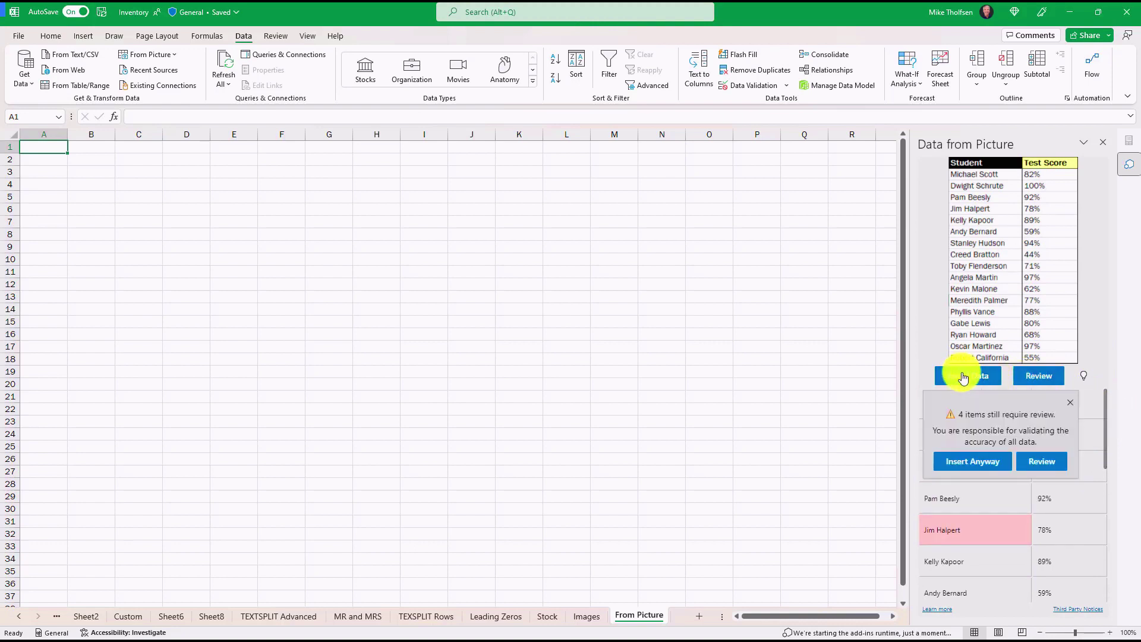
Insert the Student/Test Score table into A1:B18 despite unreviewed items and spot-check its cells
{"action": "left_click", "coordinate": [972, 463]}
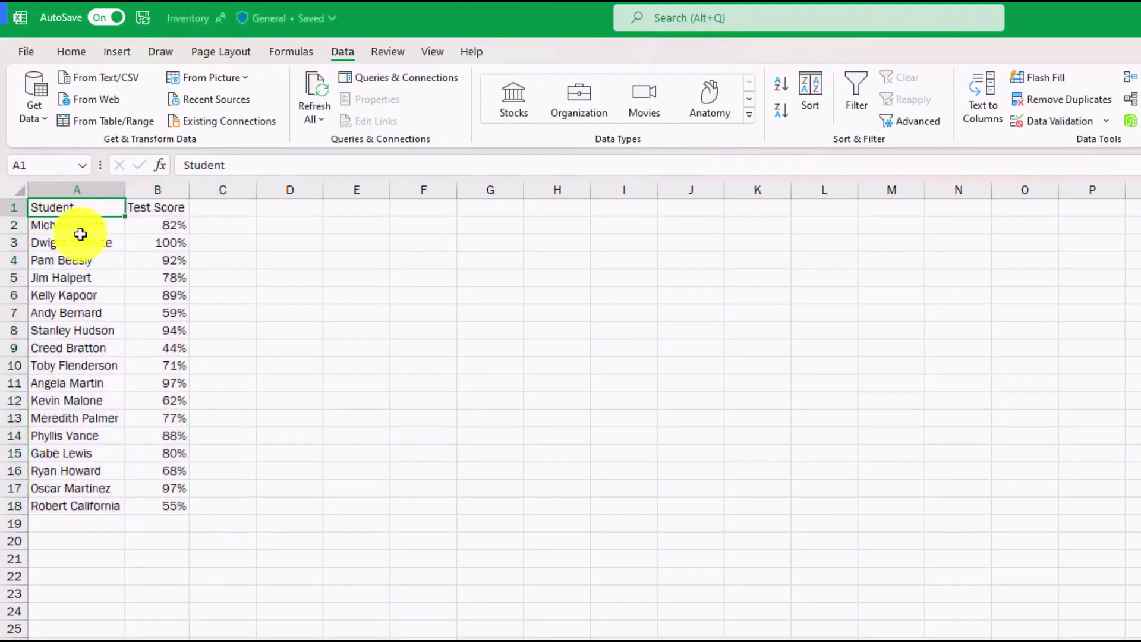
{"action": "left_click_drag", "start_coordinate": [81, 228], "coordinate": [183, 426]}
{"action": "left_click", "coordinate": [173, 482]}
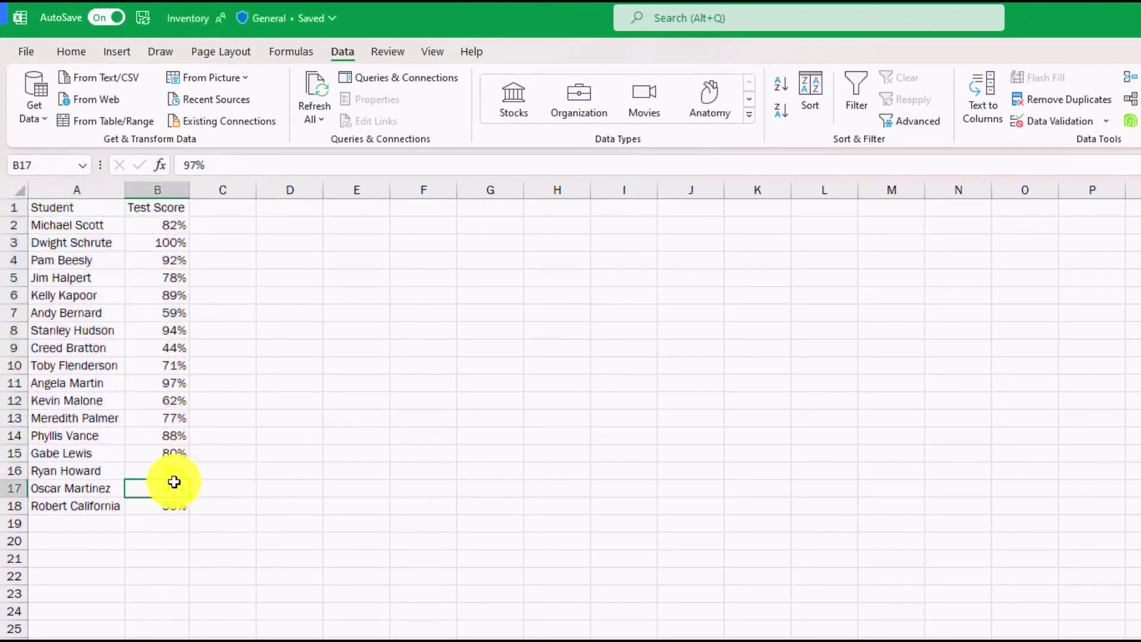
{"action": "left_click", "coordinate": [89, 435]}
{"action": "left_click_drag", "start_coordinate": [77, 209], "coordinate": [159, 212]}
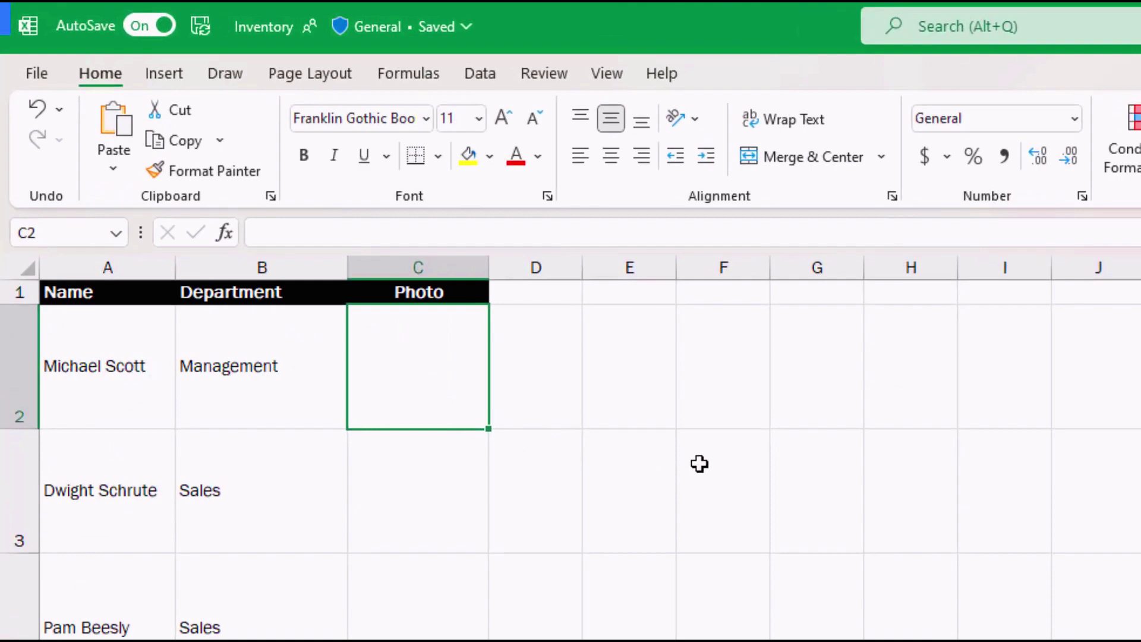
Begin an =IMAGE(" formula in cell C2 for the first person's photo
{"action": "type", "text": "=IMAGE"}
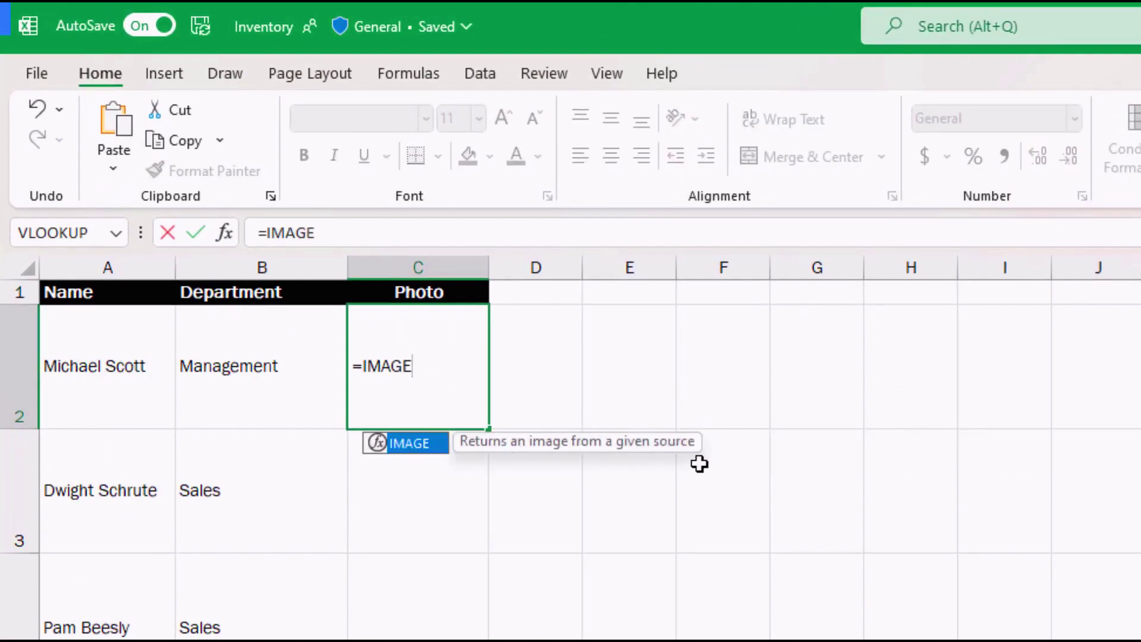
{"action": "type", "text": "("}
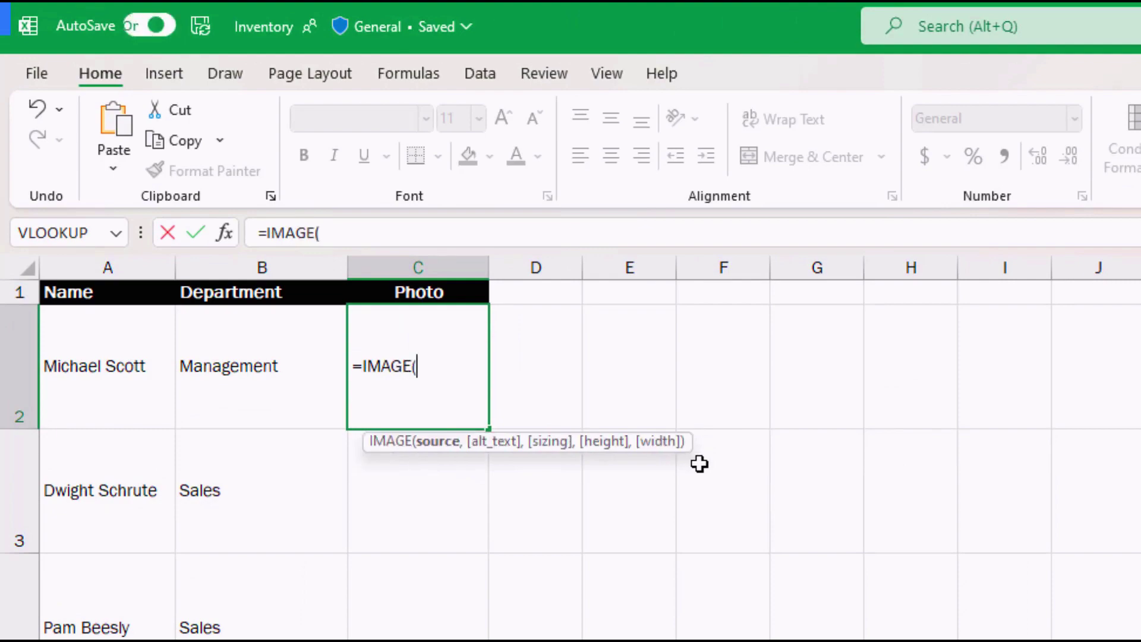
{"action": "type", "text": "\""}
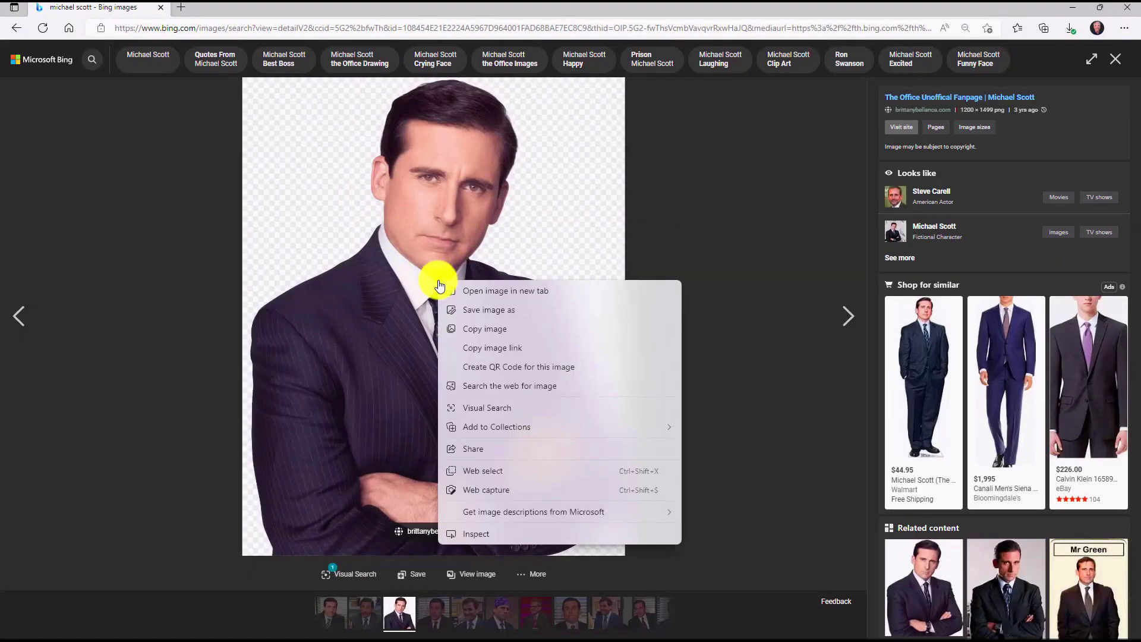
Copy the Bing photo's image link and complete the =IMAGE formula in C2 with it
{"action": "left_click", "coordinate": [556, 349]}
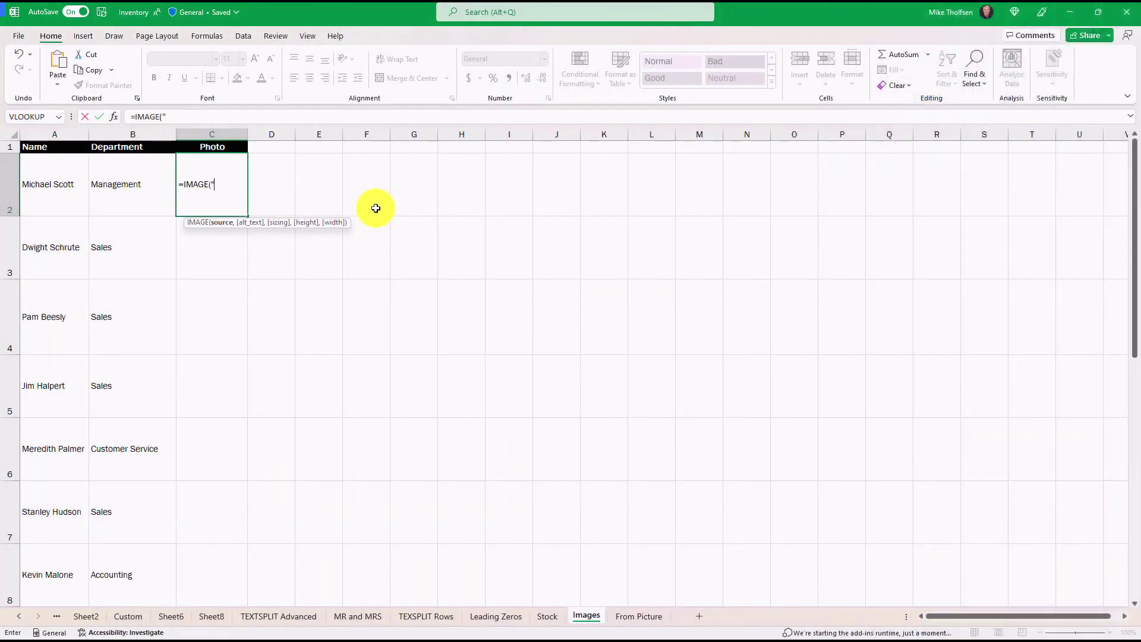
{"action": "type", "text": "https://th.bing.com/th/id/R.e46dbe7f04e1b157266d56afaafad1c7?rik=ych%2brovW%2bgFAlg&riu=http%3a%2f%2fbrittanybellanca.com%2fadvweb1%2fgw3%2fimages%2fmichael.png&ehk=tlAcfkqJg38nZWNMk5kQKBmvvjPqCJvm3hb4s2RpjkM%3d&risl=&pid=ImgRaw&r=0"}
{"action": "type", "text": "\""}
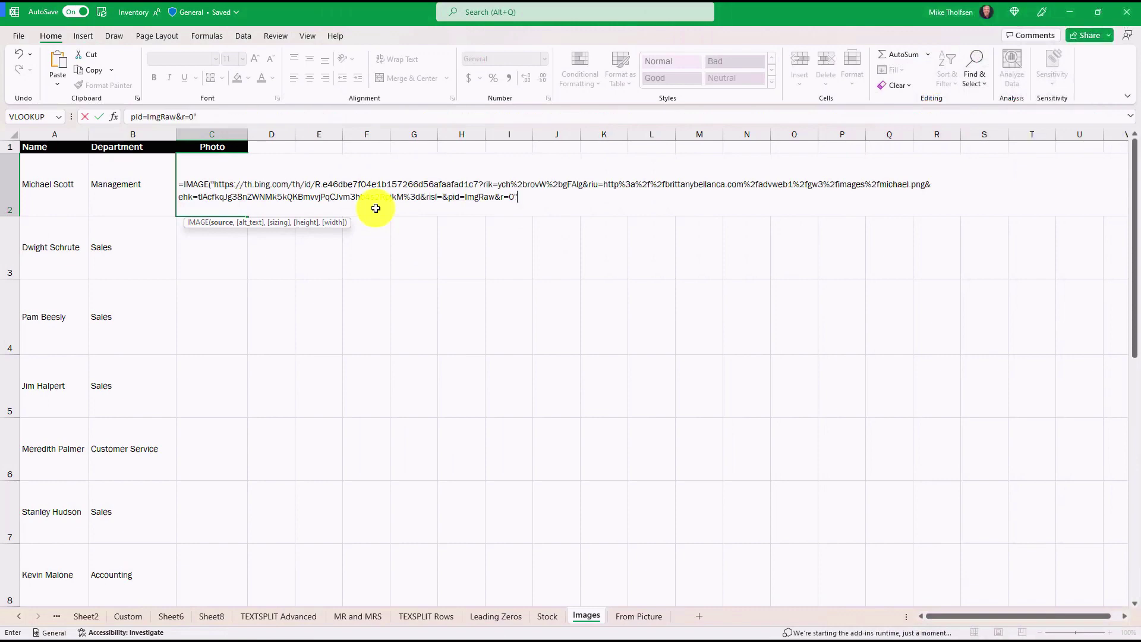
{"action": "type", "text": ")"}
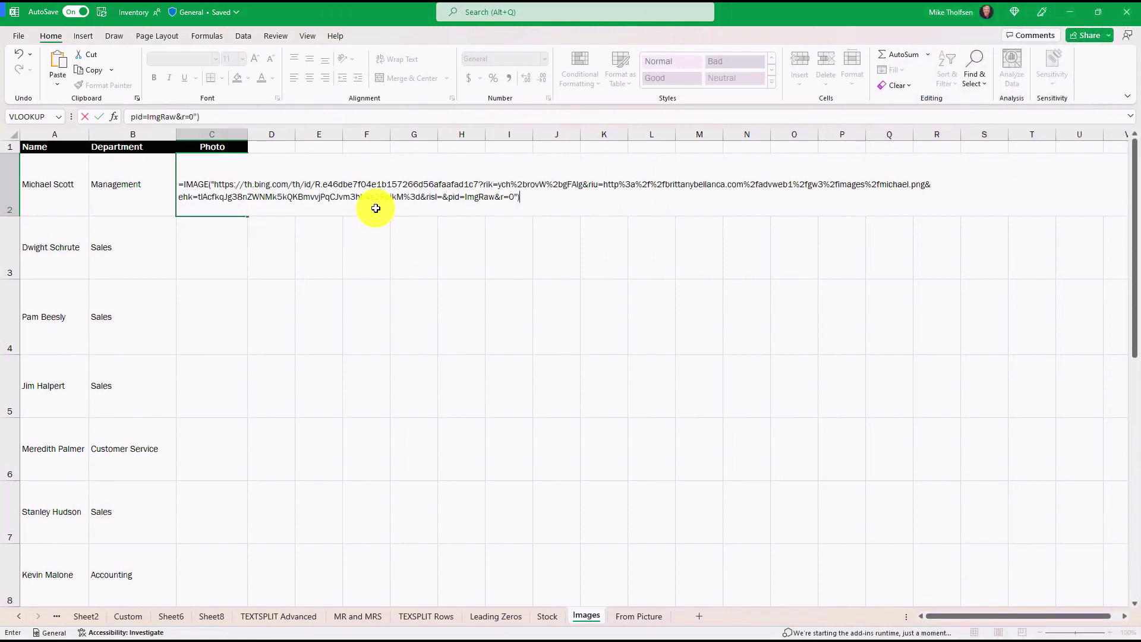
{"action": "key", "text": "Return"}
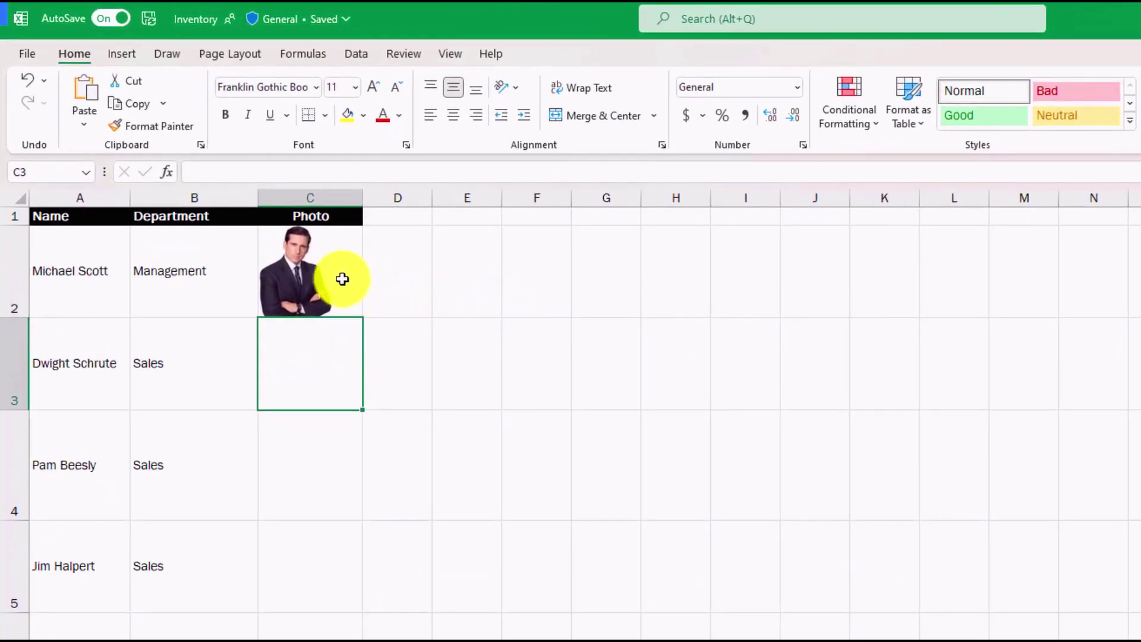
{"action": "mouse_move", "coordinate": [302, 273]}
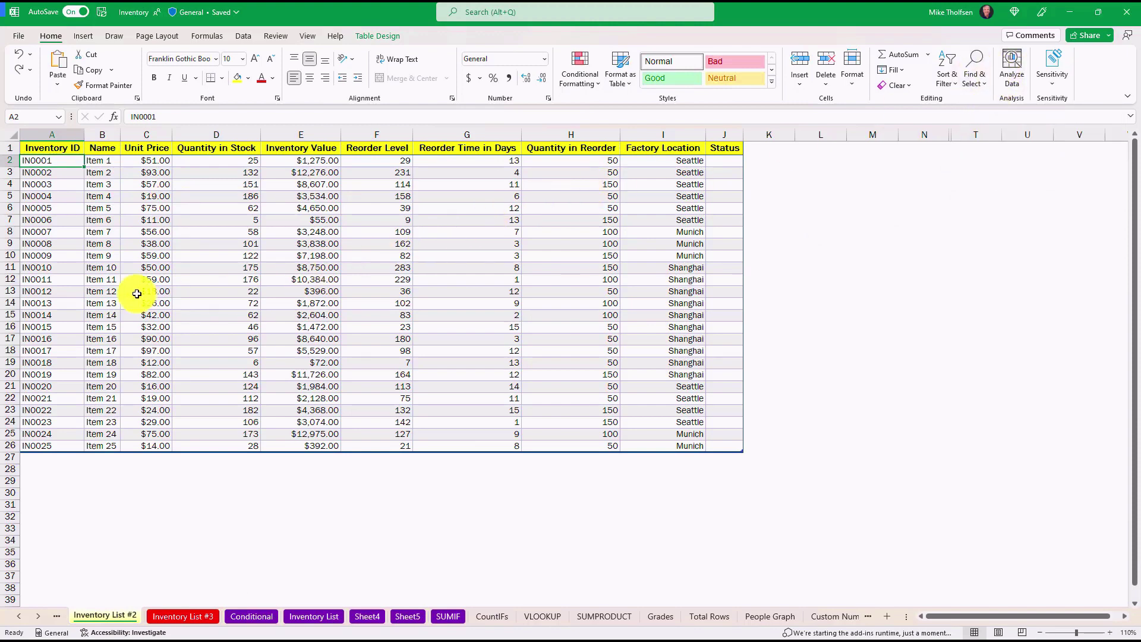
Show the Insert ribbon's PivotTable and chart commands for the Inventory List #2 table
{"action": "left_click", "coordinate": [84, 36]}
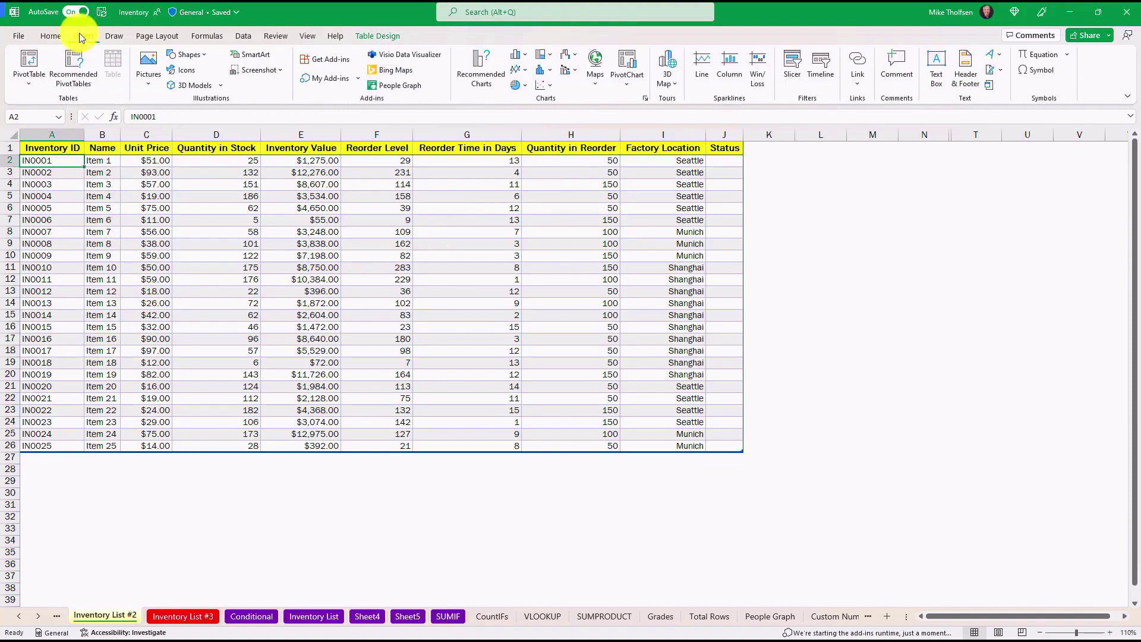
Display all 6 Recommended PivotTables for Inventory_List_Table
{"action": "left_click", "coordinate": [67, 69]}
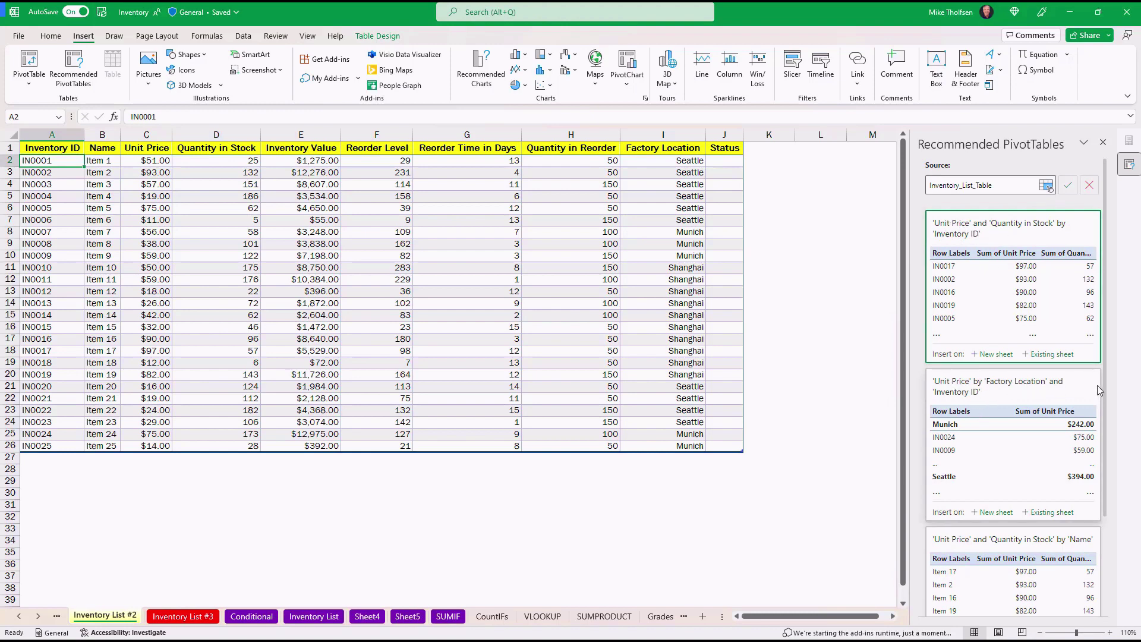
{"action": "scroll", "coordinate": [1102, 387], "scroll_direction": "down", "scroll_amount": 3}
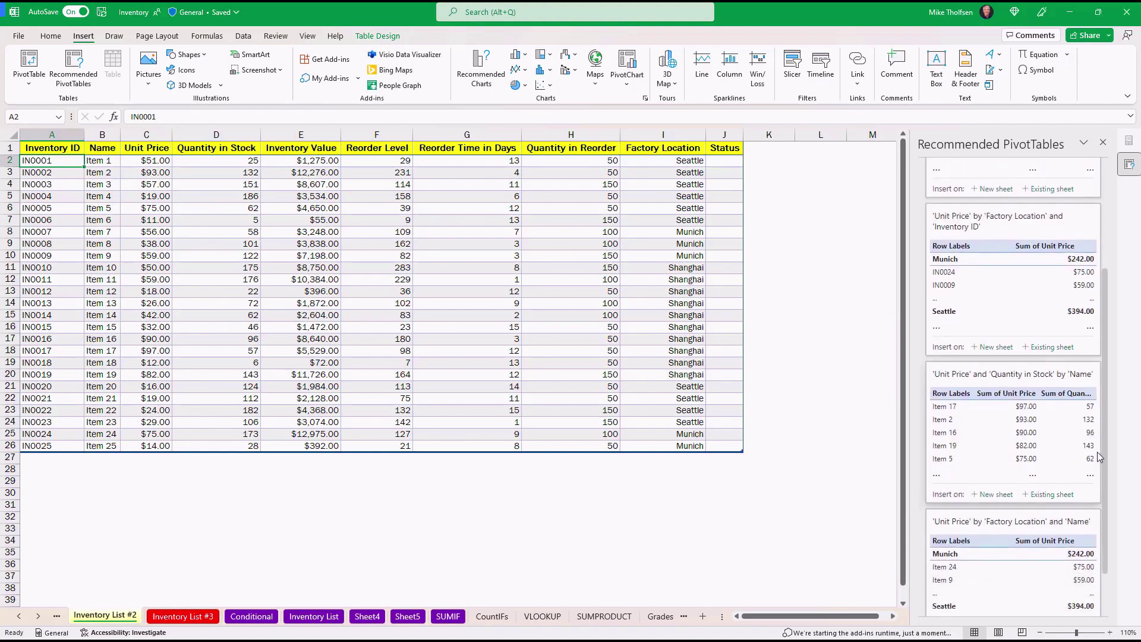
{"action": "scroll", "coordinate": [1099, 475], "scroll_direction": "down", "scroll_amount": 2}
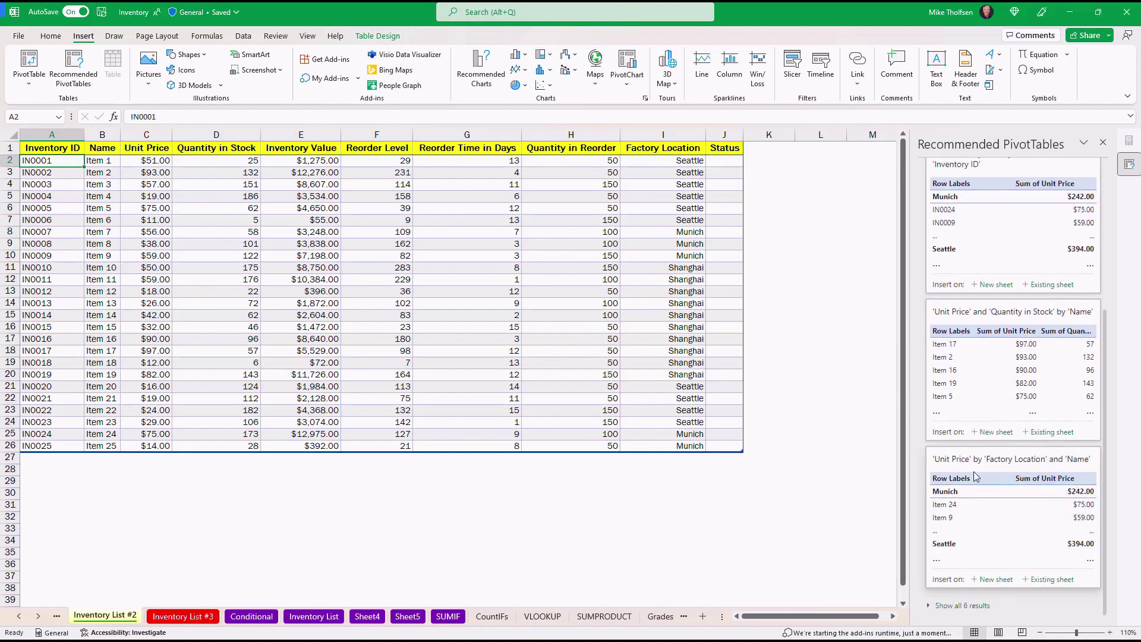
{"action": "left_click", "coordinate": [931, 608]}
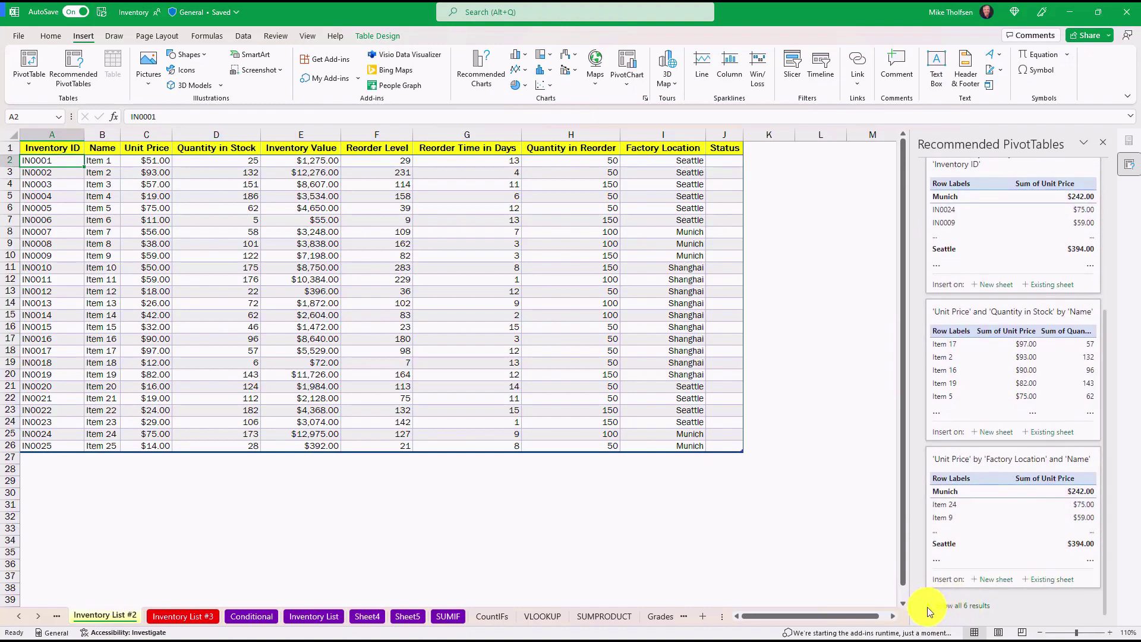
{"action": "scroll", "coordinate": [951, 510], "scroll_direction": "down", "scroll_amount": 5}
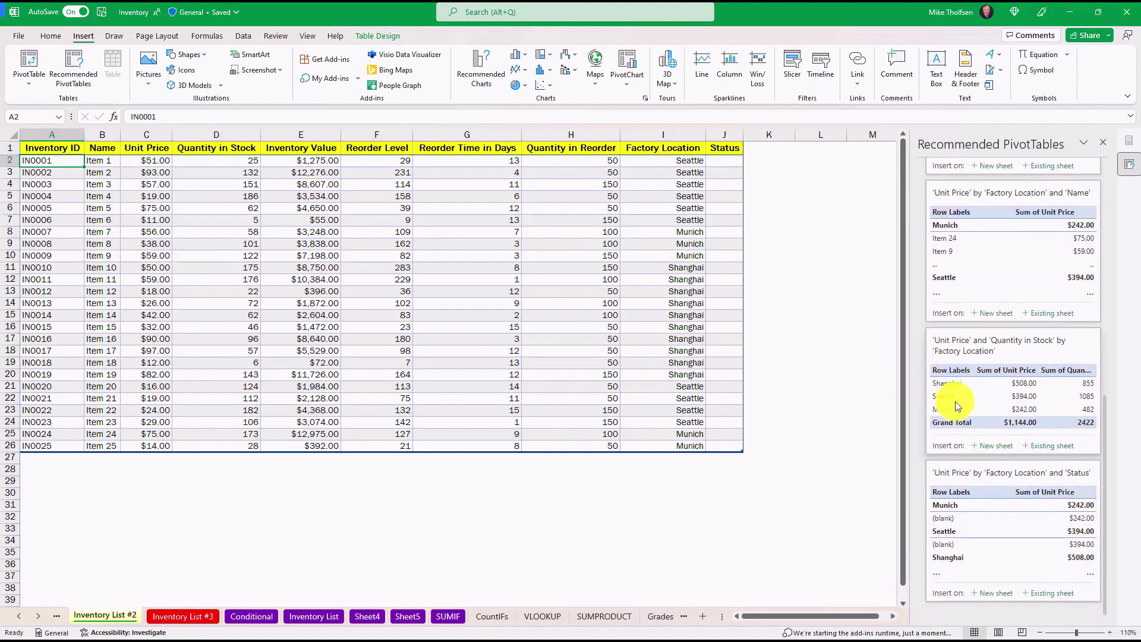
{"action": "scroll", "coordinate": [980, 499], "scroll_direction": "up", "scroll_amount": 6}
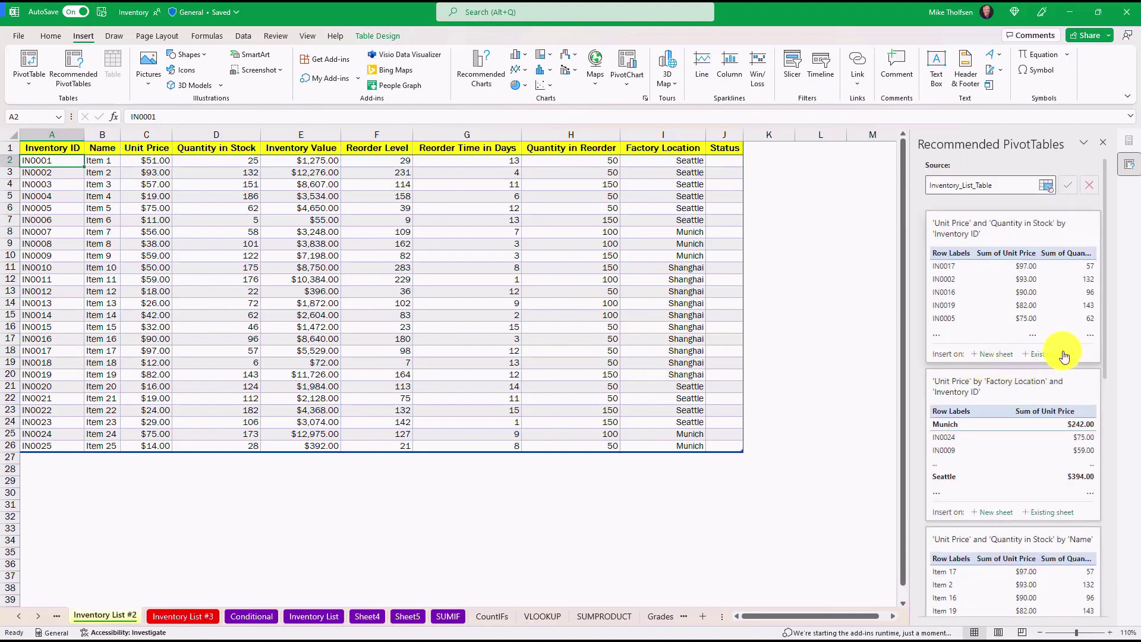
Place the first recommended PivotTable, Unit Price and Quantity in Stock by Inventory ID, on a new sheet
{"action": "left_click", "coordinate": [993, 358]}
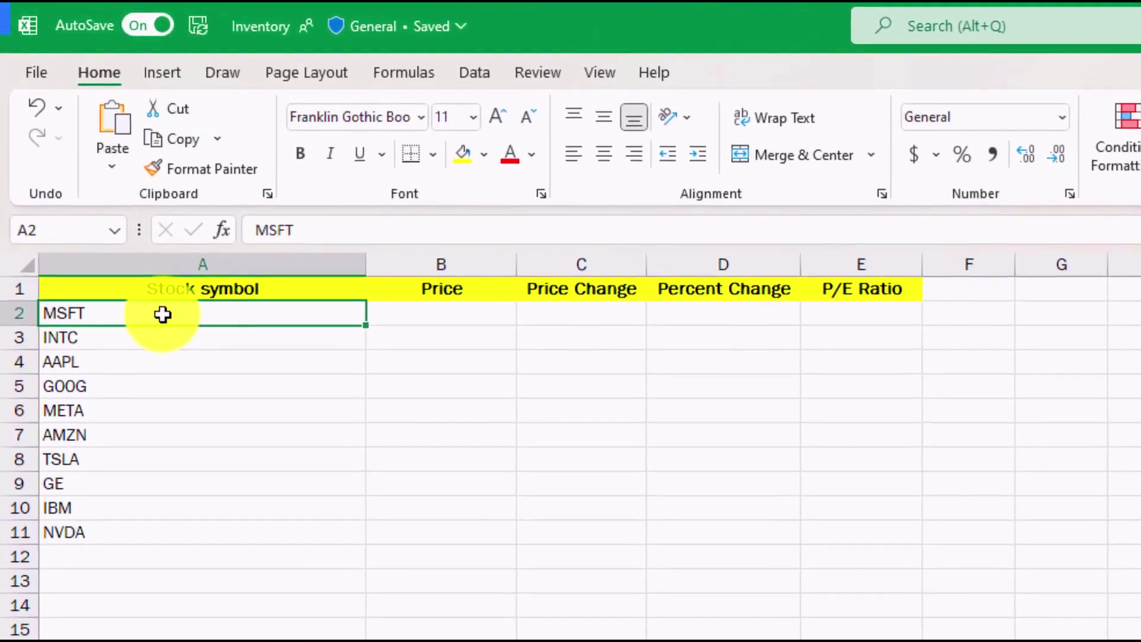
Convert tickers A2:A11 to the Stocks data type and add Price, Price Change, Percent Change and P/E Ratio
{"action": "left_click_drag", "start_coordinate": [161, 313], "coordinate": [196, 541]}
{"action": "left_click", "coordinate": [469, 60]}
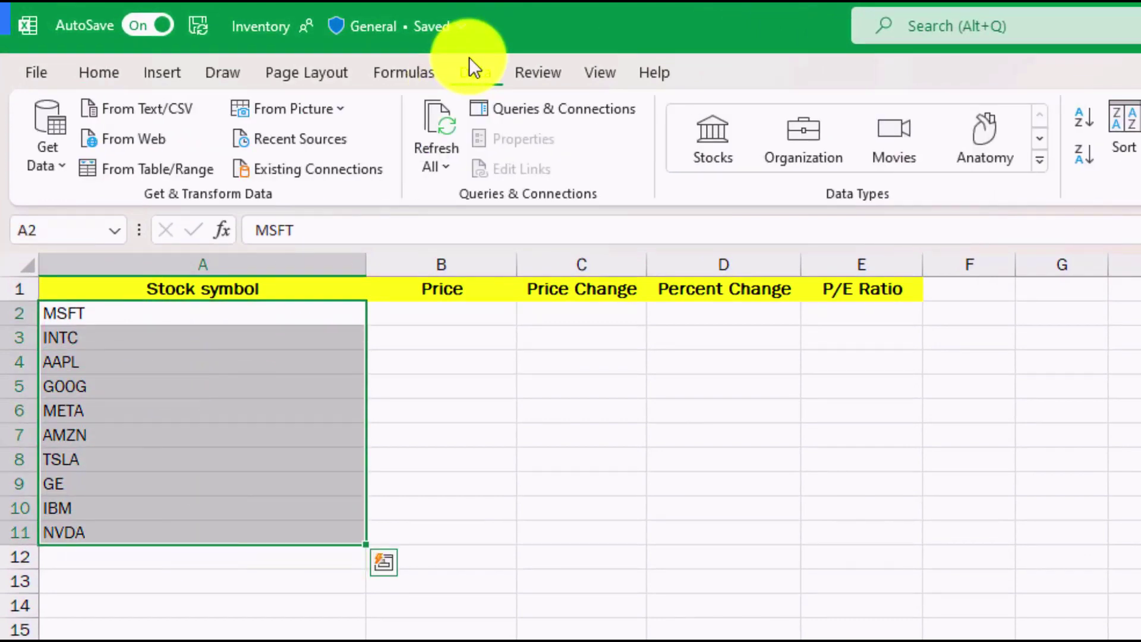
{"action": "left_click", "coordinate": [719, 149]}
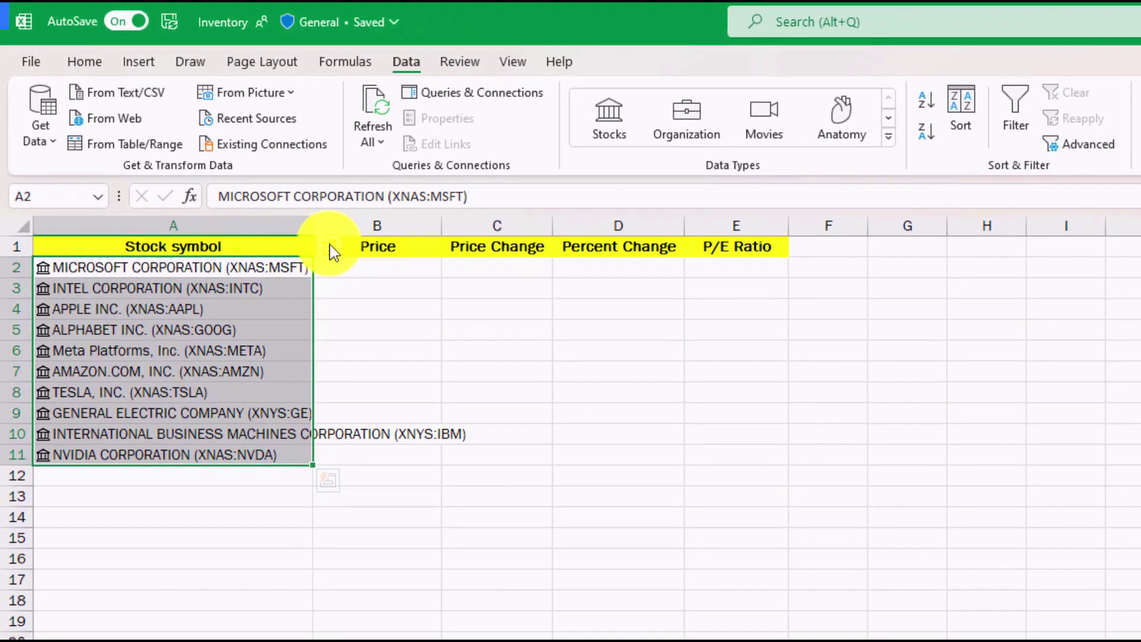
{"action": "left_click", "coordinate": [385, 289]}
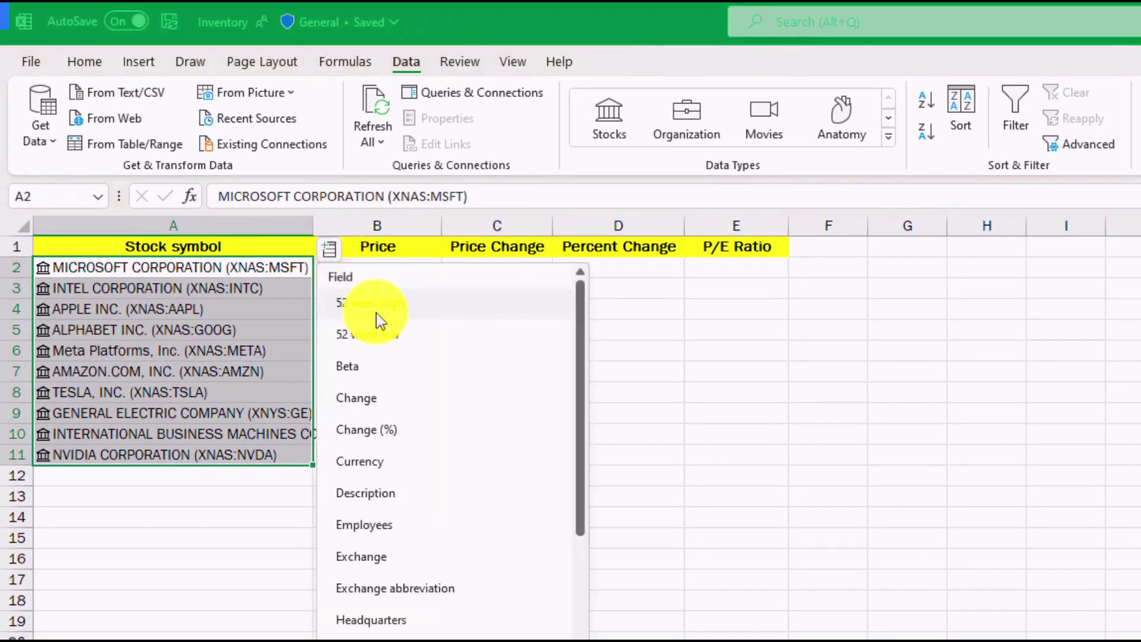
{"action": "scroll", "coordinate": [436, 522], "scroll_direction": "down", "scroll_amount": 5}
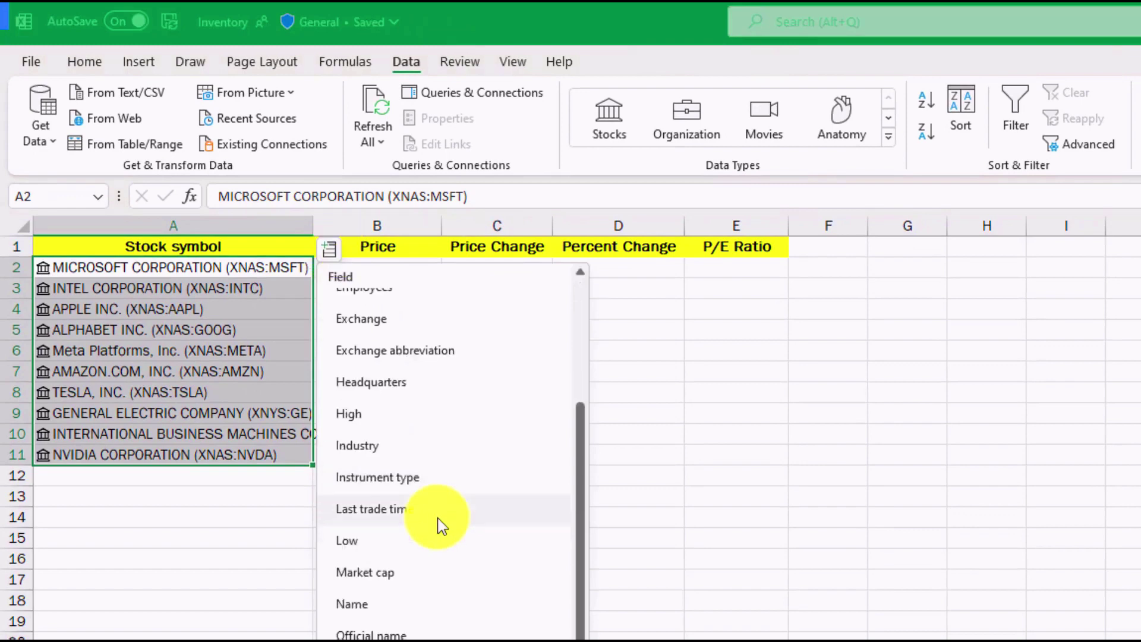
{"action": "scroll", "coordinate": [440, 525], "scroll_direction": "down", "scroll_amount": 1}
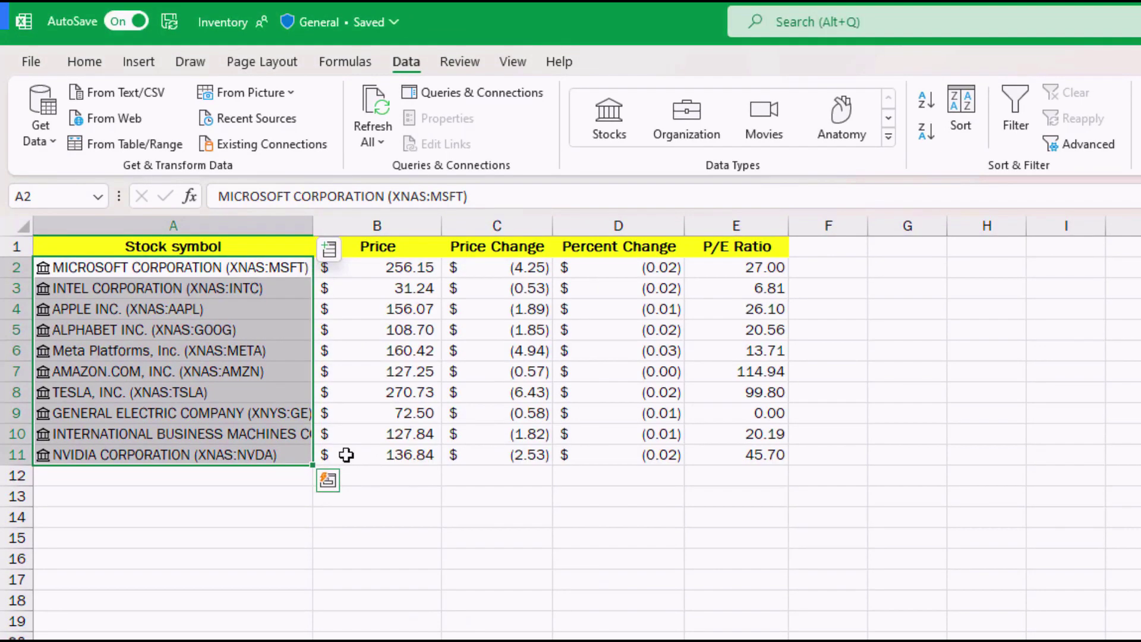
{"action": "right_click", "coordinate": [260, 306]}
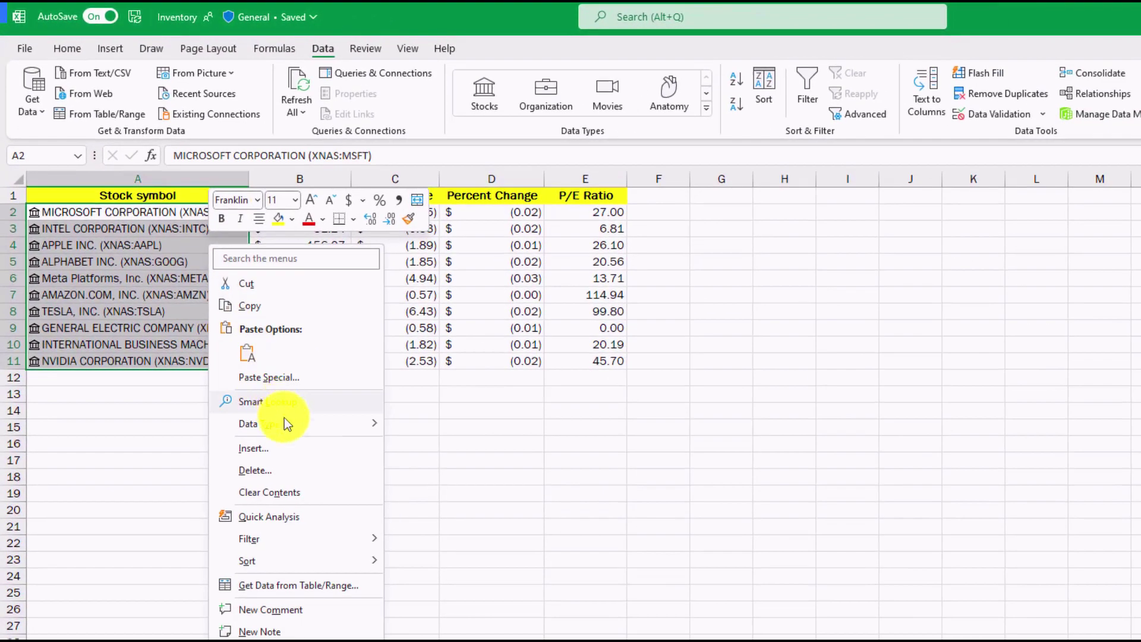
Open the data type Refresh Settings and expand the Stocks refresh options
{"action": "mouse_move", "coordinate": [297, 443]}
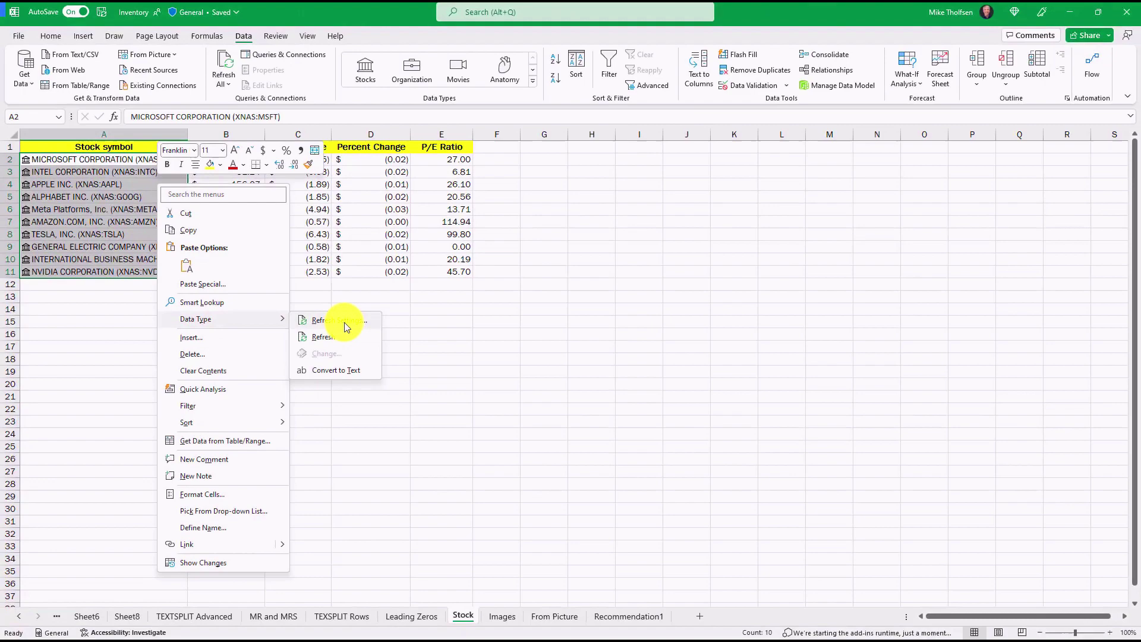
{"action": "left_click", "coordinate": [457, 433]}
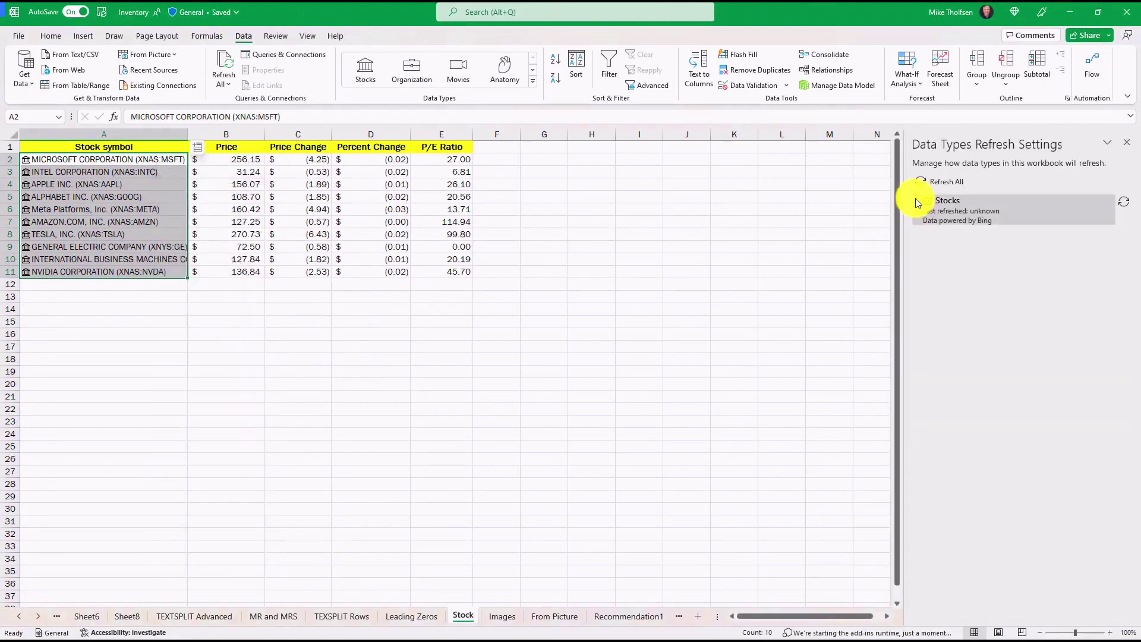
{"action": "left_click", "coordinate": [917, 203]}
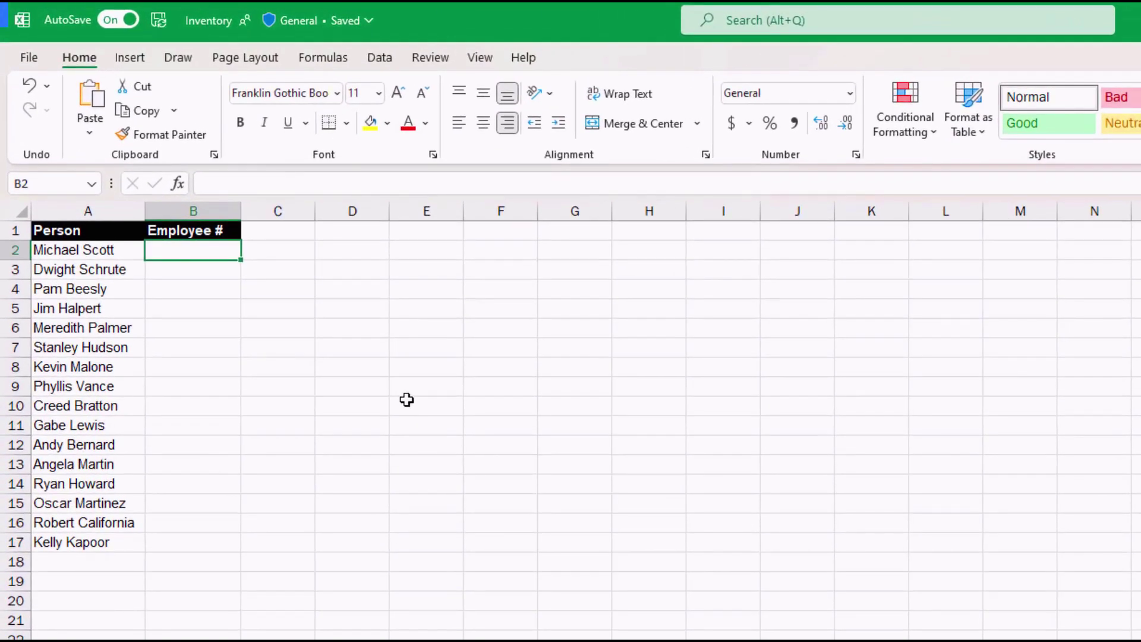
Enter 0043 in B2 under Employee #, which Excel displays as 43
{"action": "type", "text": "0043"}
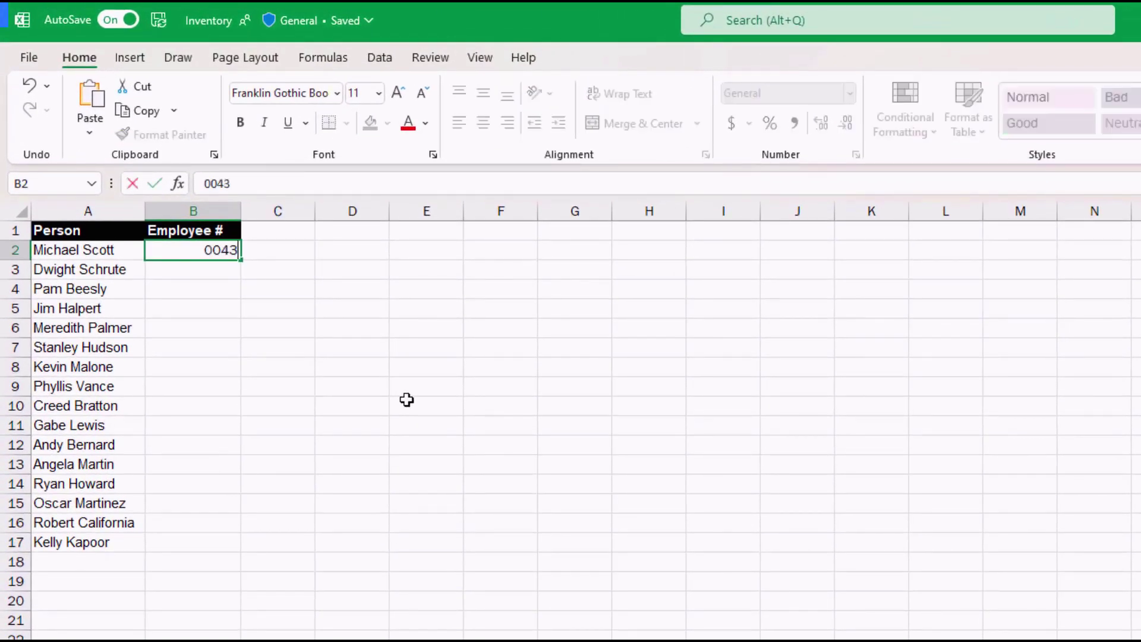
{"action": "key", "text": "Return"}
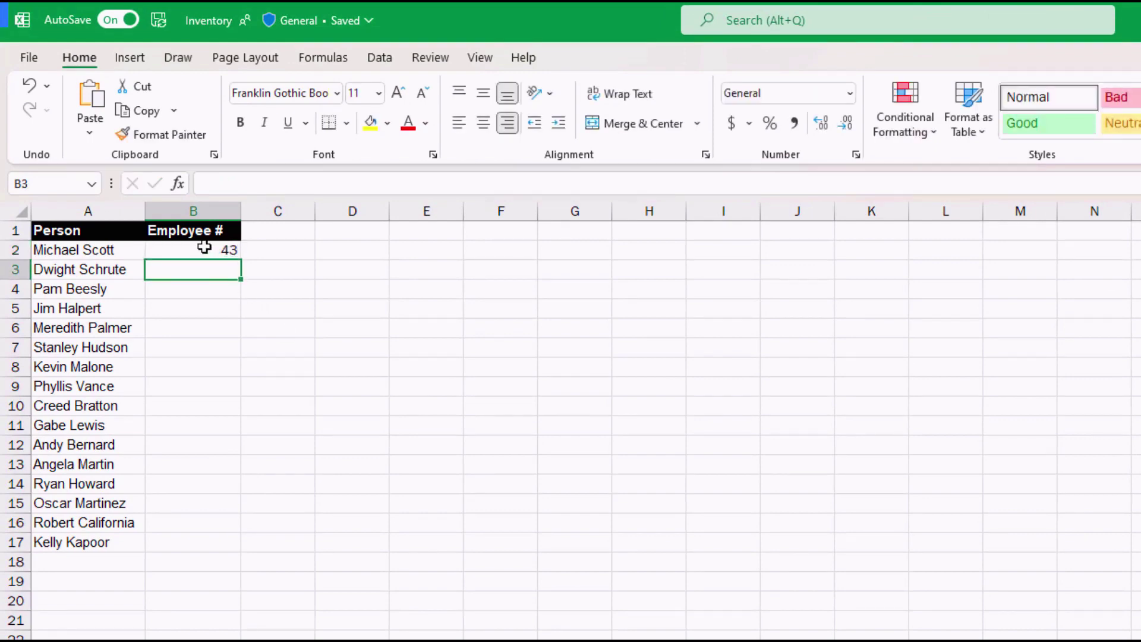
In Excel Options > Advanced, uncheck 'Remove leading zeros and convert to a number'
{"action": "left_click", "coordinate": [31, 55]}
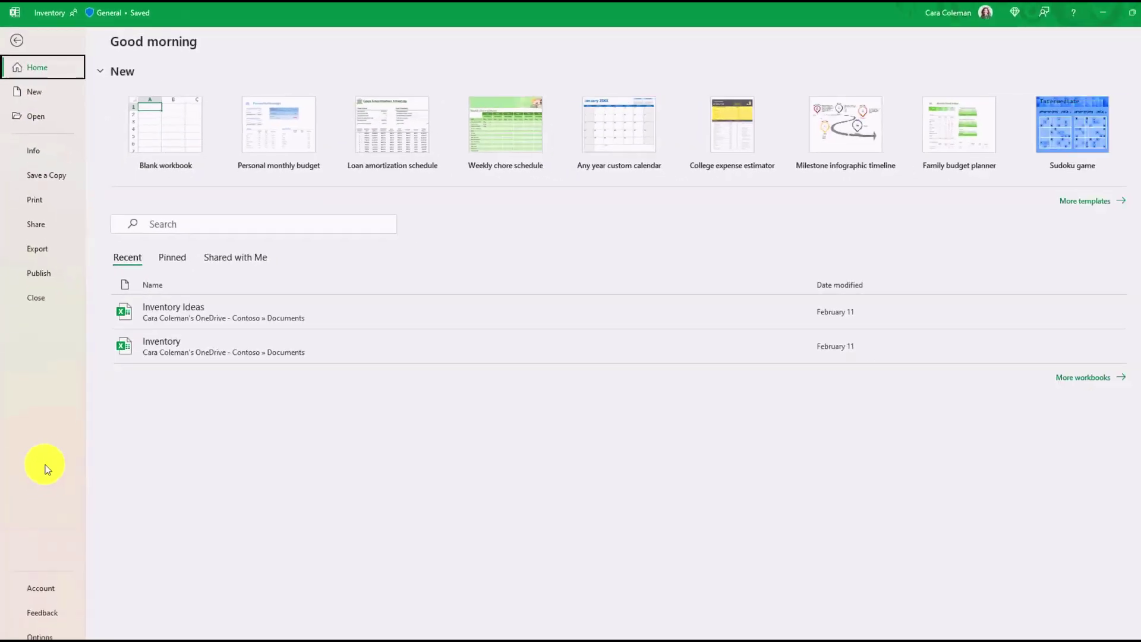
{"action": "left_click", "coordinate": [44, 618]}
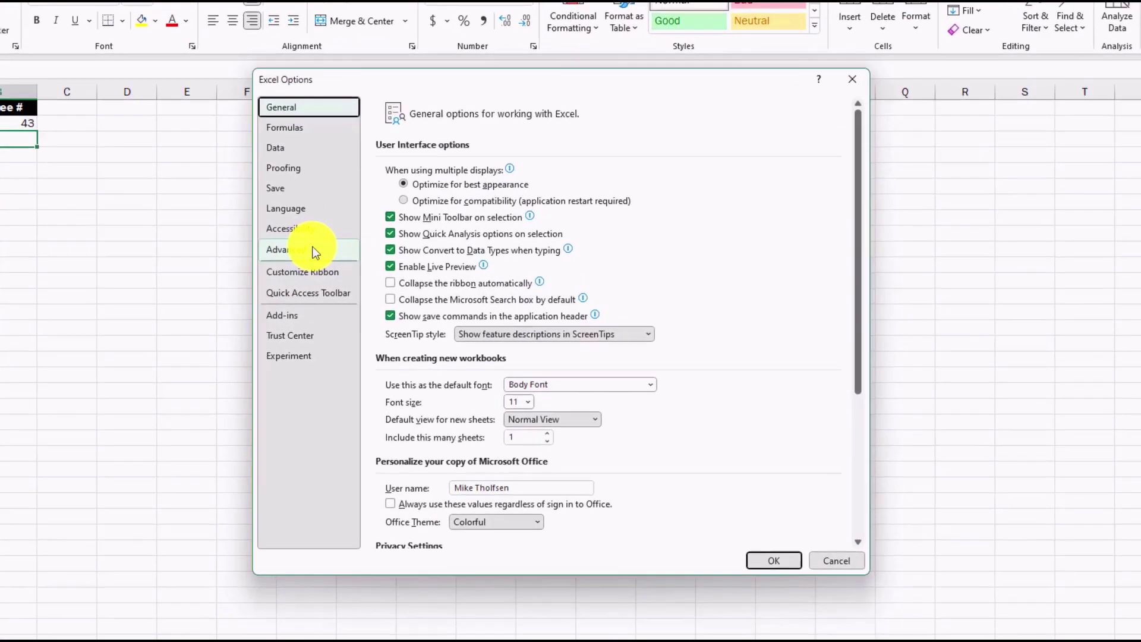
{"action": "left_click", "coordinate": [333, 258]}
{"action": "left_click_drag", "start_coordinate": [865, 136], "coordinate": [864, 209]}
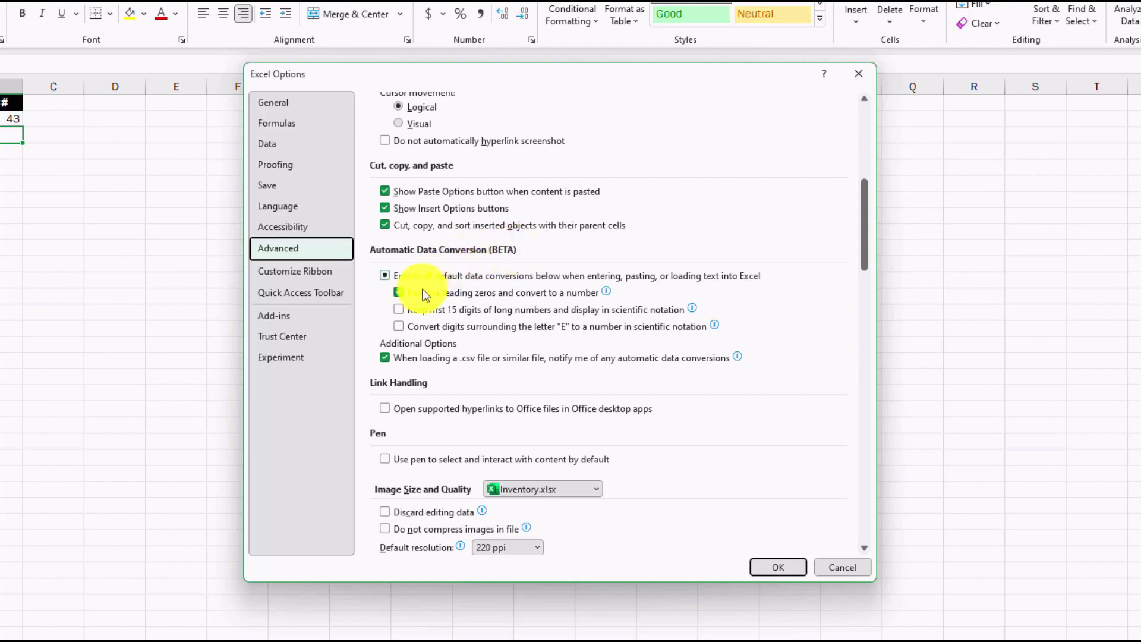
{"action": "mouse_move", "coordinate": [398, 297]}
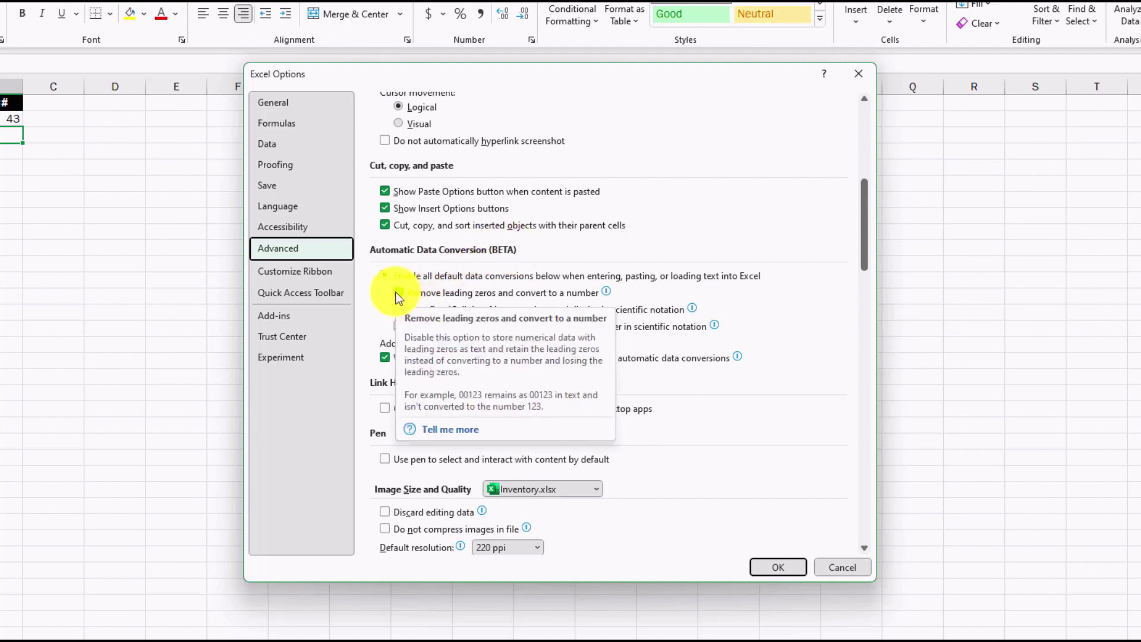
{"action": "left_click", "coordinate": [398, 294]}
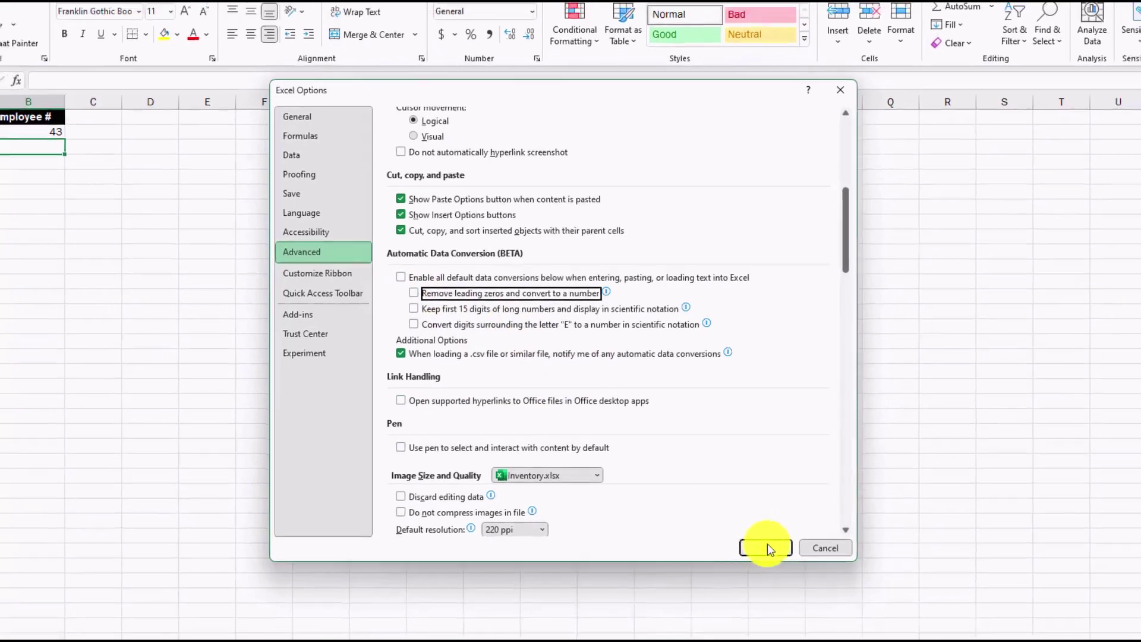
Apply the options, then re-enter 0043 in B2 and enter 0056 in B3, keeping leading zeros
{"action": "left_click", "coordinate": [775, 566]}
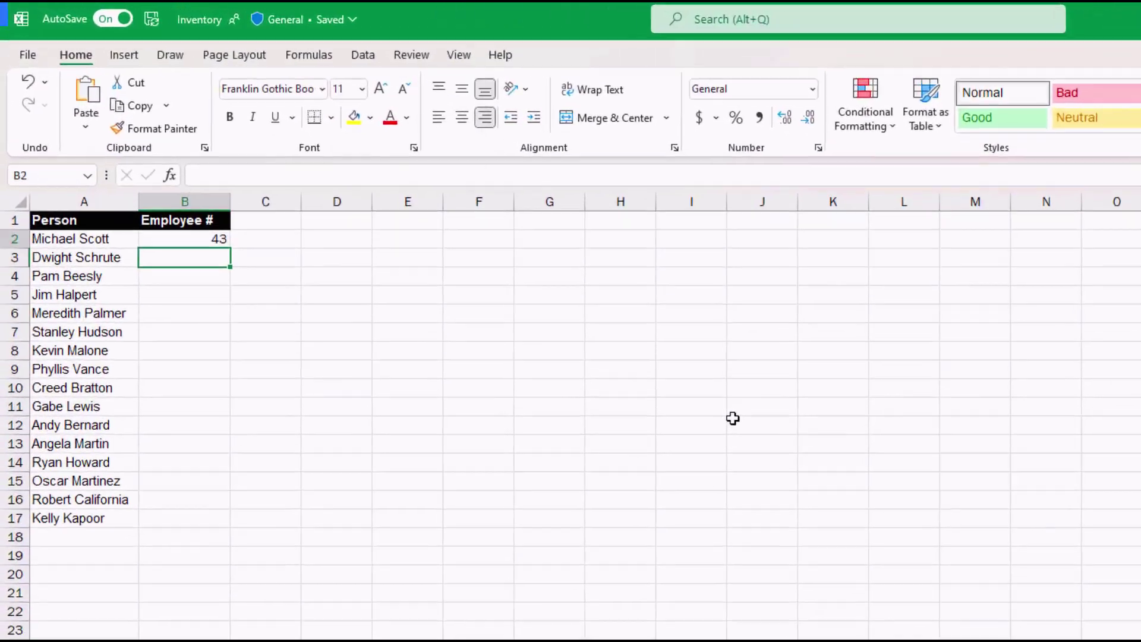
{"action": "key", "text": "Up"}
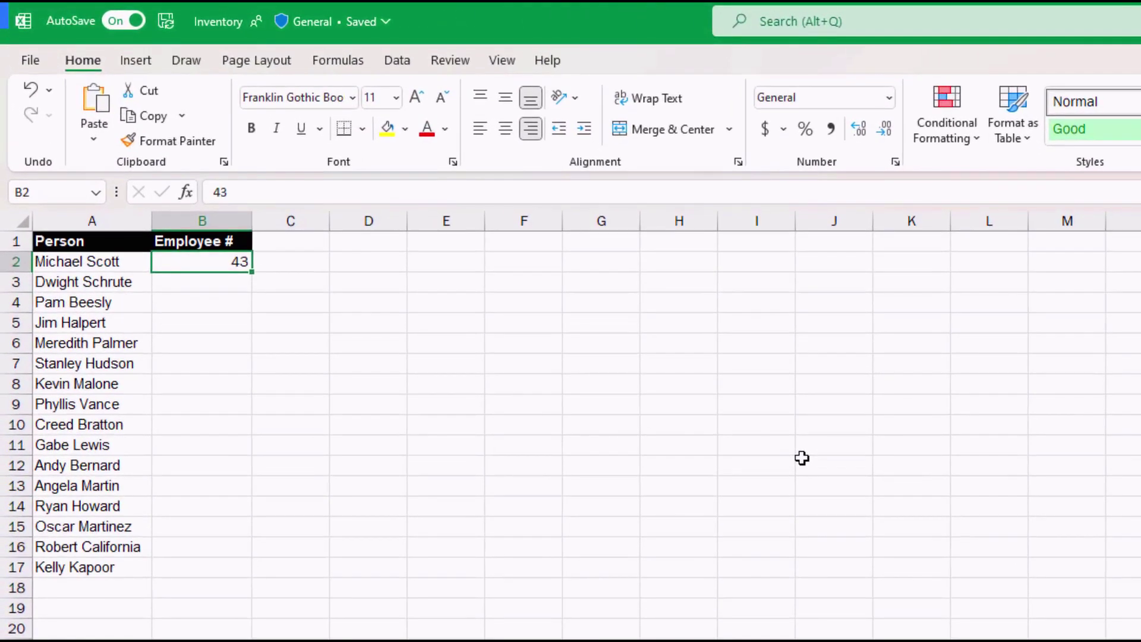
{"action": "key", "text": "BackSpace"}
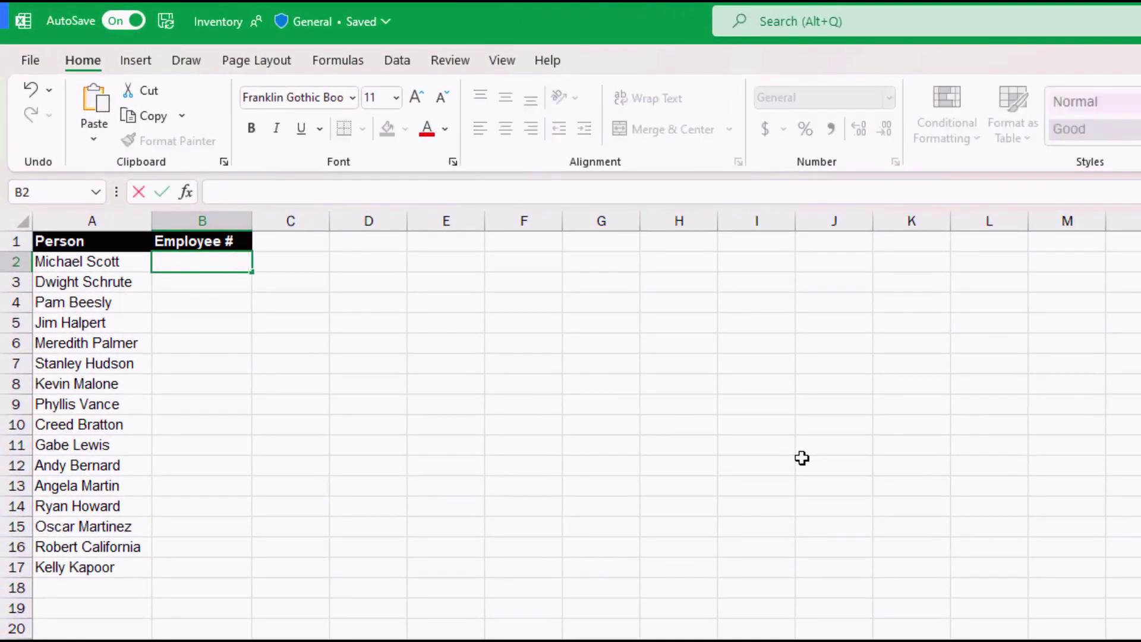
{"action": "type", "text": "0043"}
{"action": "key", "text": "Return"}
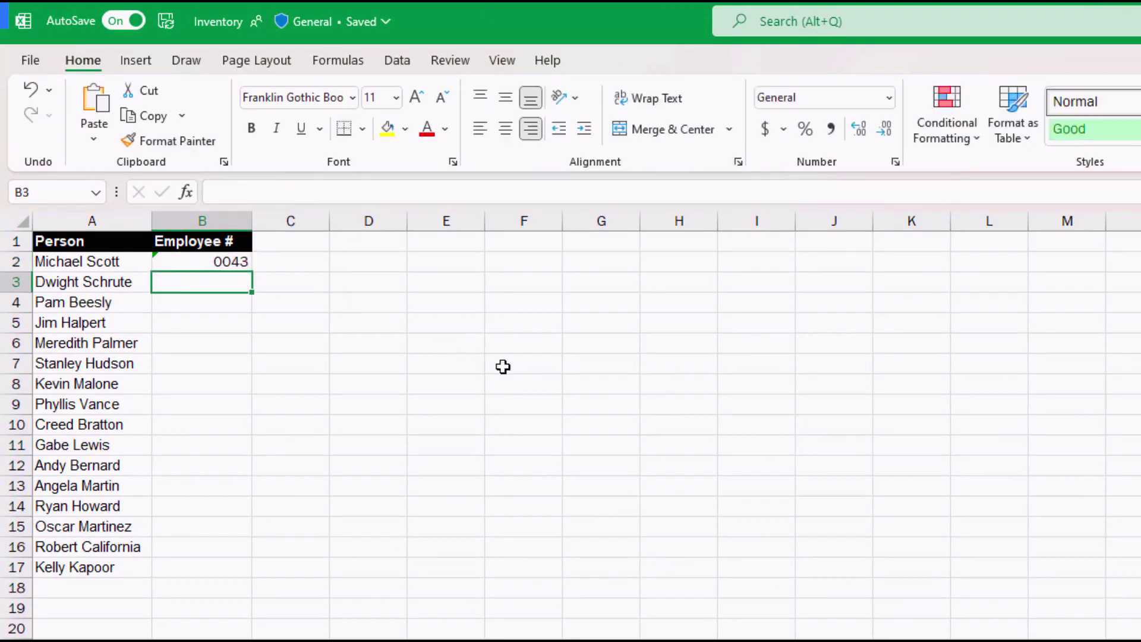
{"action": "type", "text": "0056"}
{"action": "key", "text": "Return"}
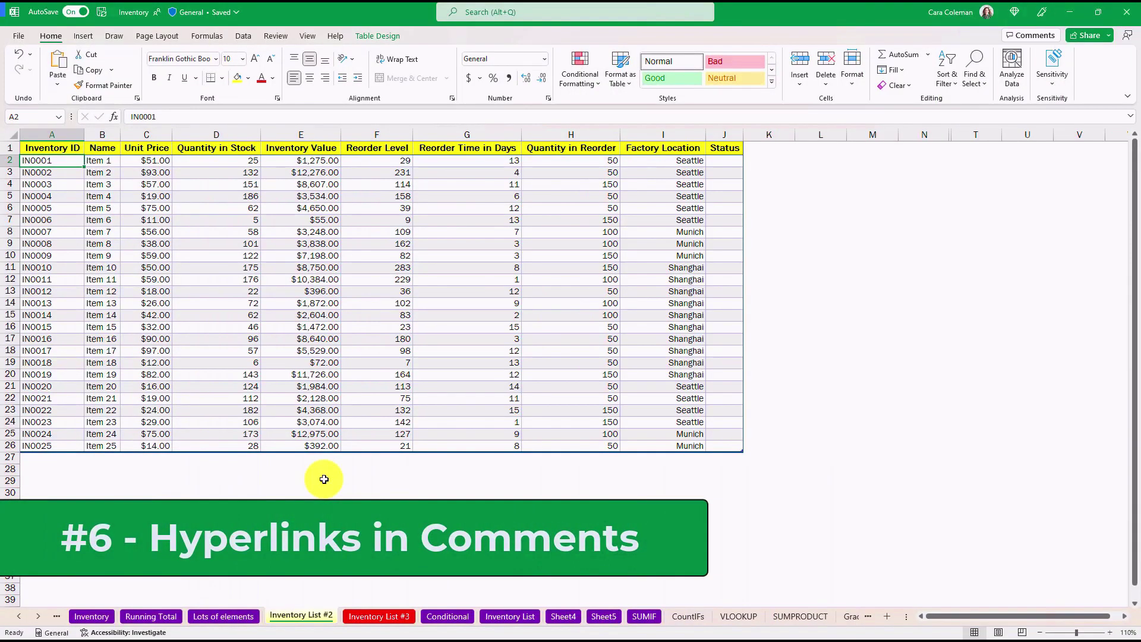
{"action": "left_click", "coordinate": [318, 361]}
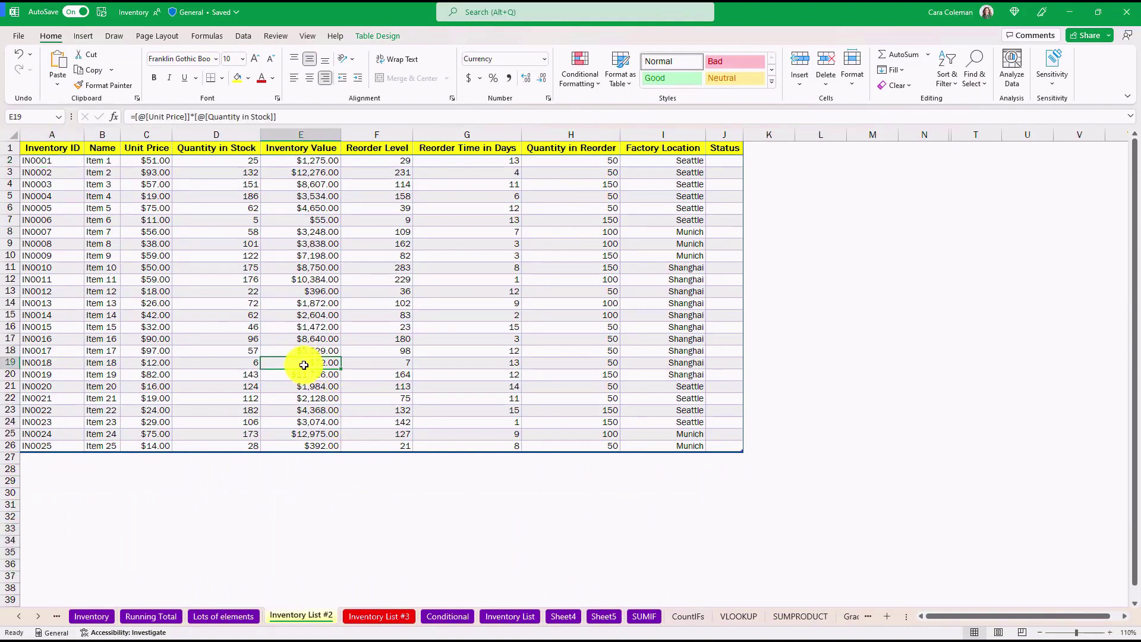
{"action": "left_click", "coordinate": [275, 38]}
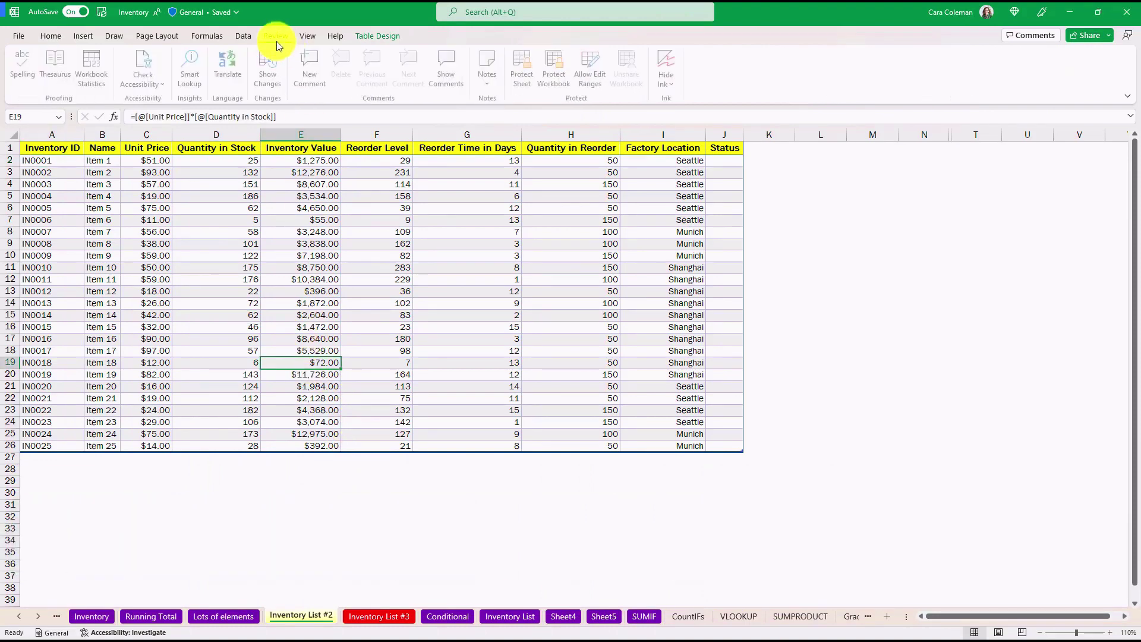
{"action": "left_click", "coordinate": [312, 66]}
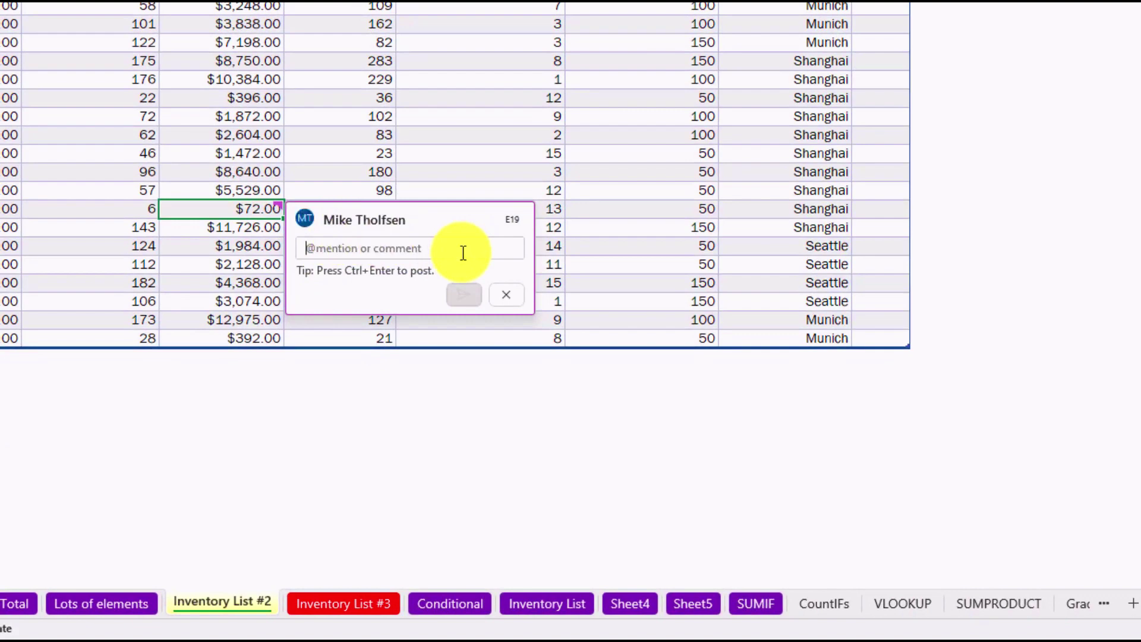
{"action": "type", "text": "Looks like we need more inventory.  Please reorder these at https://aka.ms/TPSReports"}
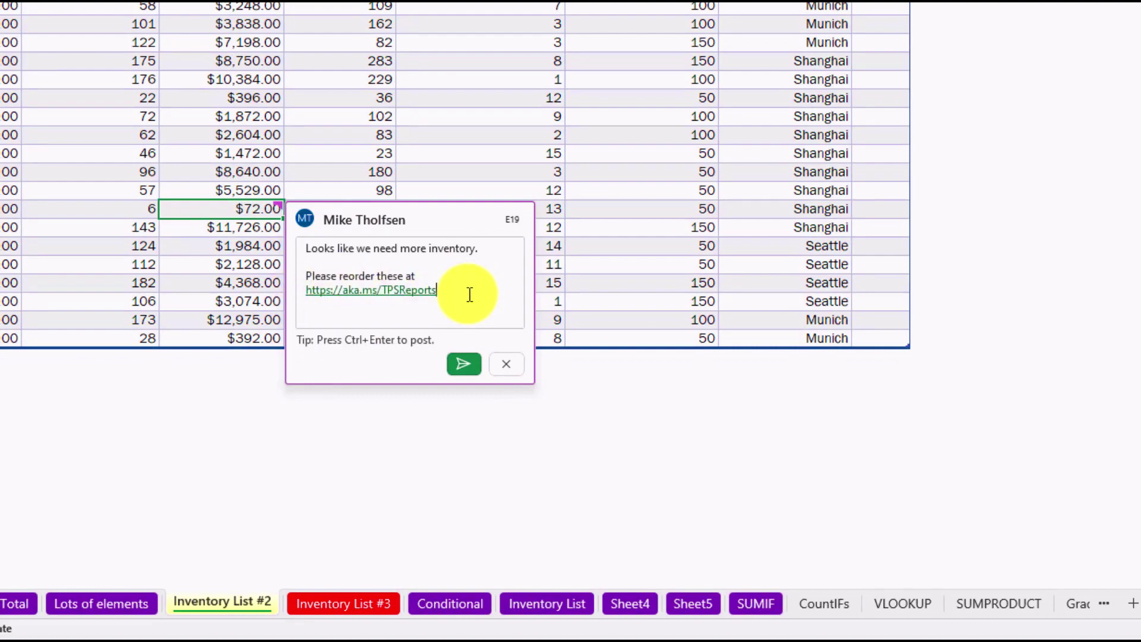
{"action": "key", "text": "BackSpace"}
{"action": "type", "text": "ts"}
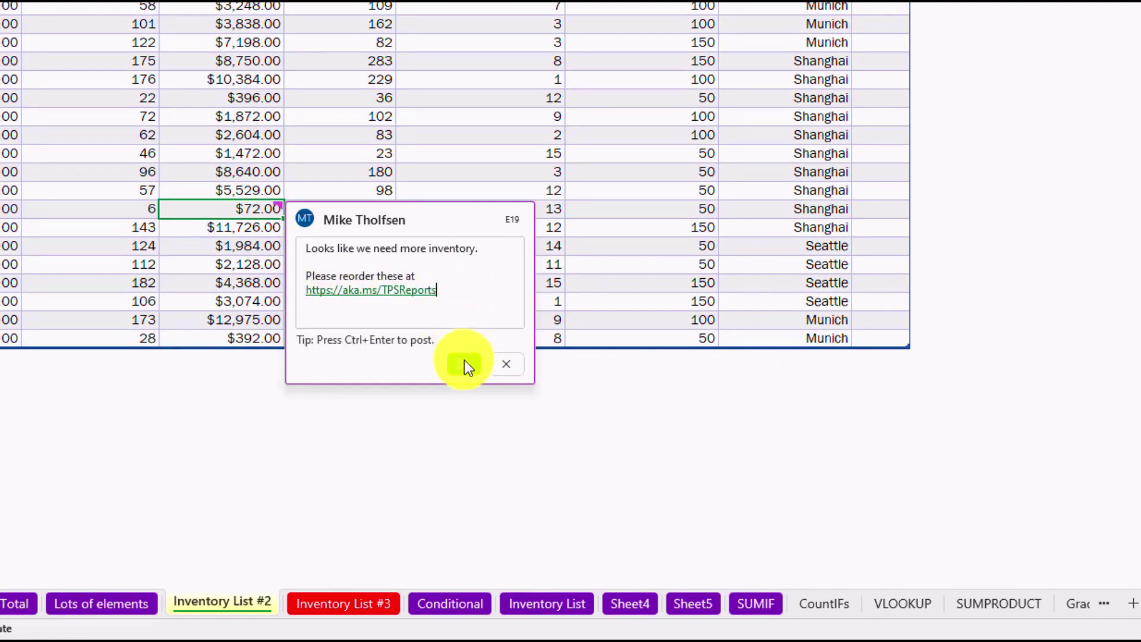
{"action": "left_click", "coordinate": [464, 360]}
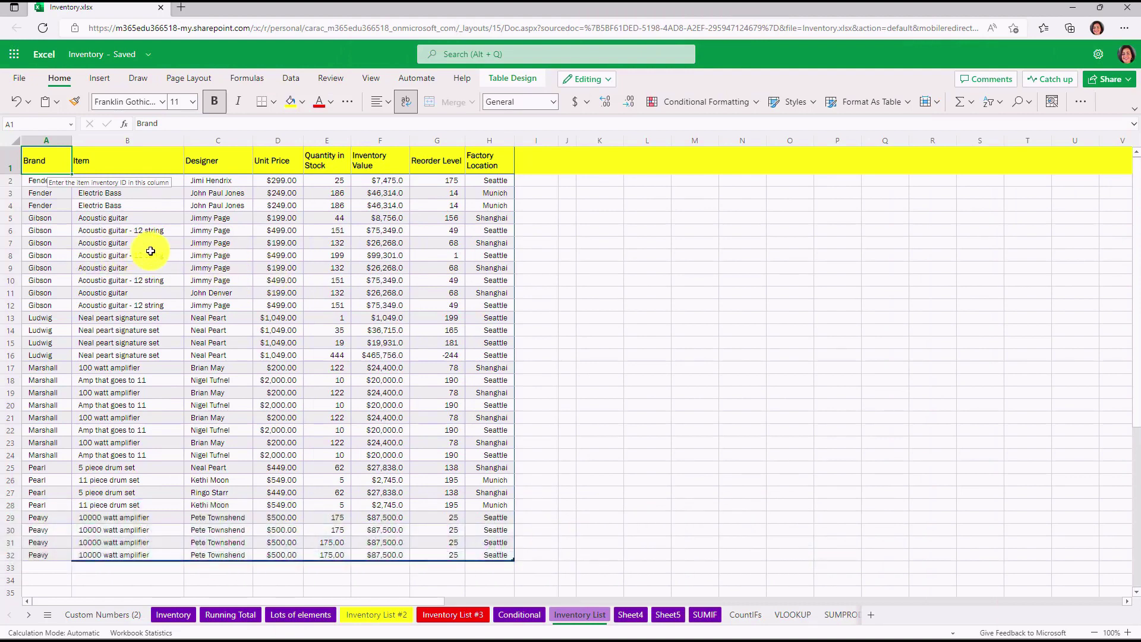
Switch Protect sheet On in Manage Protection and expand the Sheet protection password fields
{"action": "left_click", "coordinate": [333, 80]}
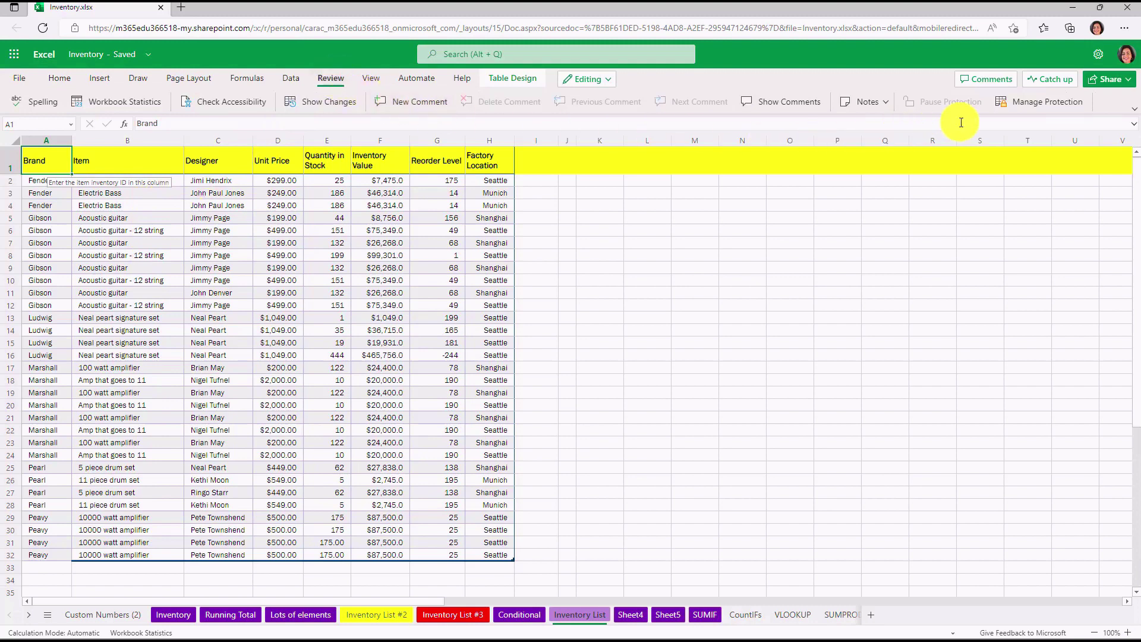
{"action": "left_click", "coordinate": [1070, 106]}
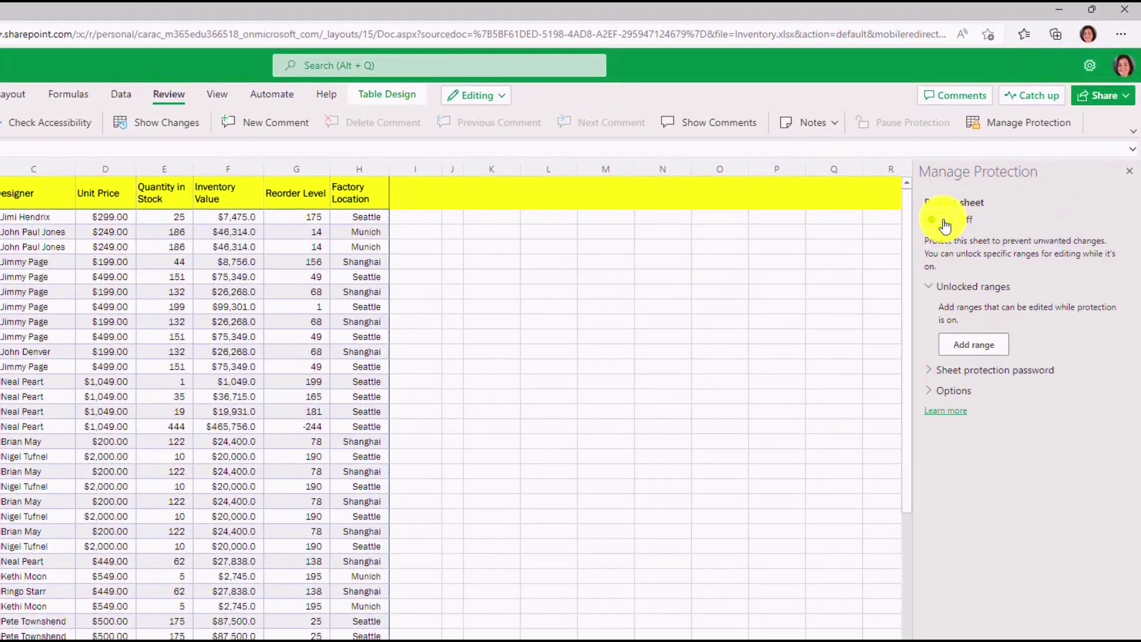
{"action": "left_click", "coordinate": [943, 221]}
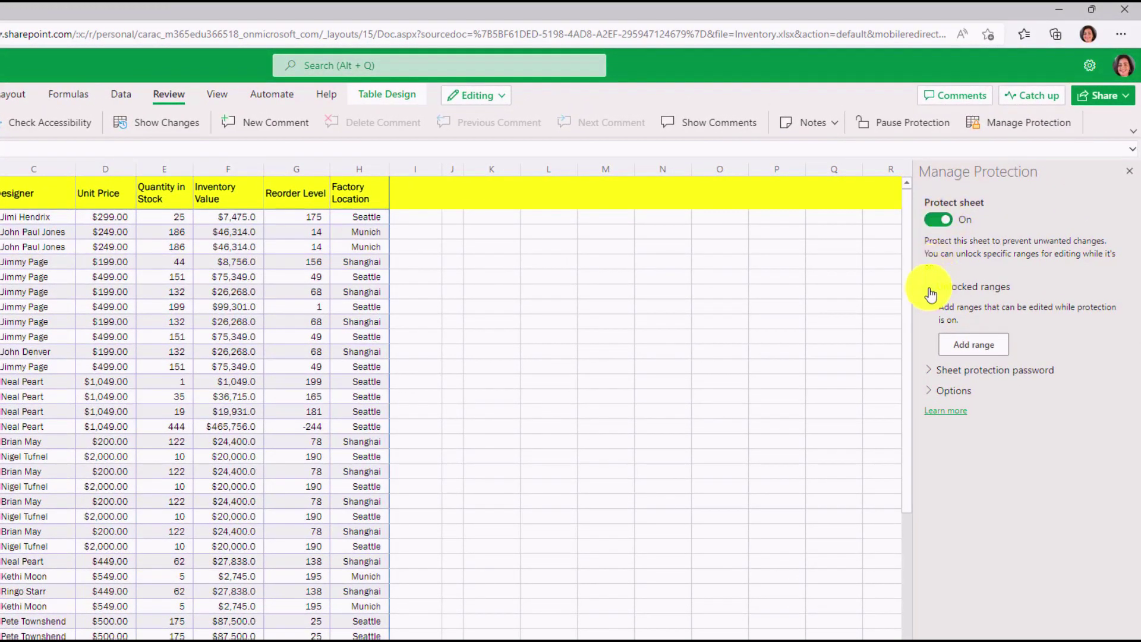
{"action": "left_click", "coordinate": [931, 372]}
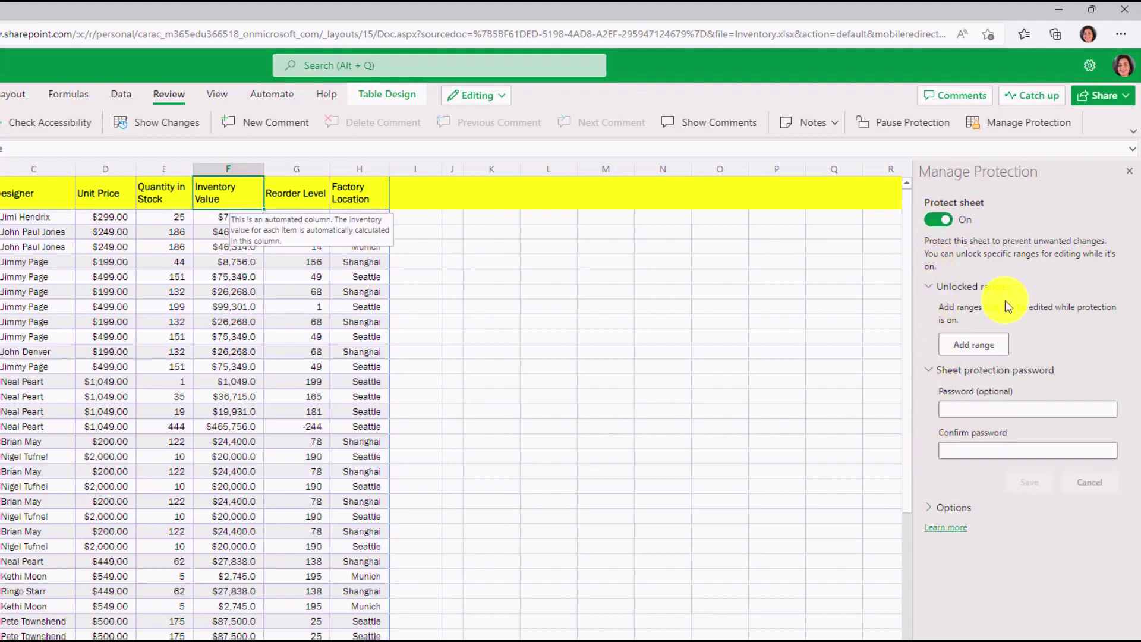
Add F1:F32 (Inventory Value) as the unlocked range Range1 and save it
{"action": "left_click", "coordinate": [968, 345]}
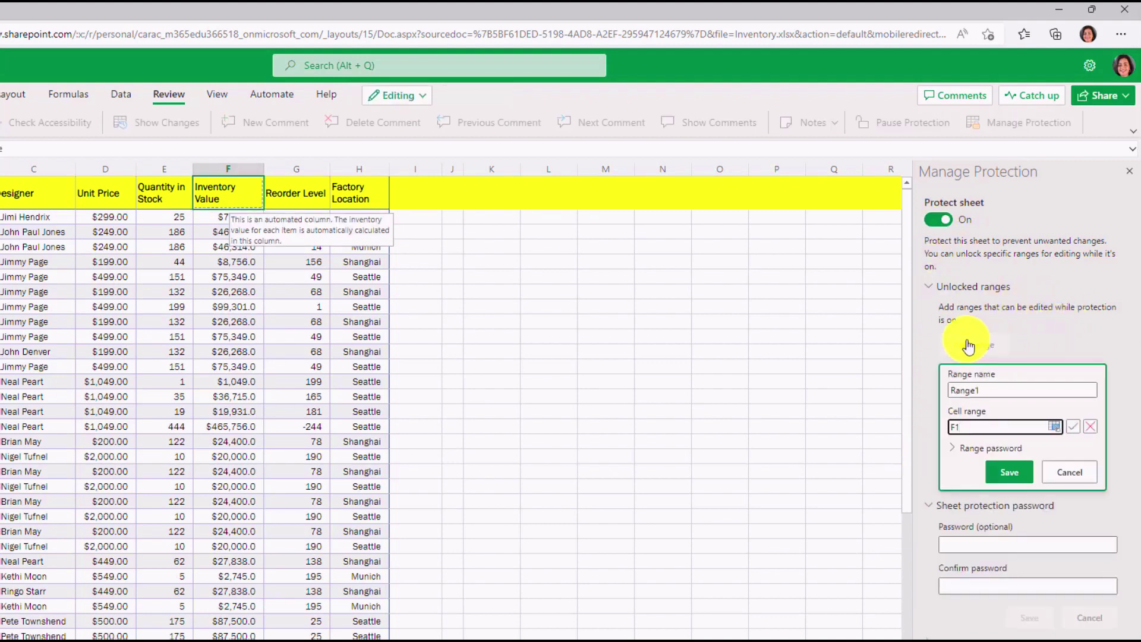
{"action": "left_click_drag", "start_coordinate": [234, 202], "coordinate": [244, 636]}
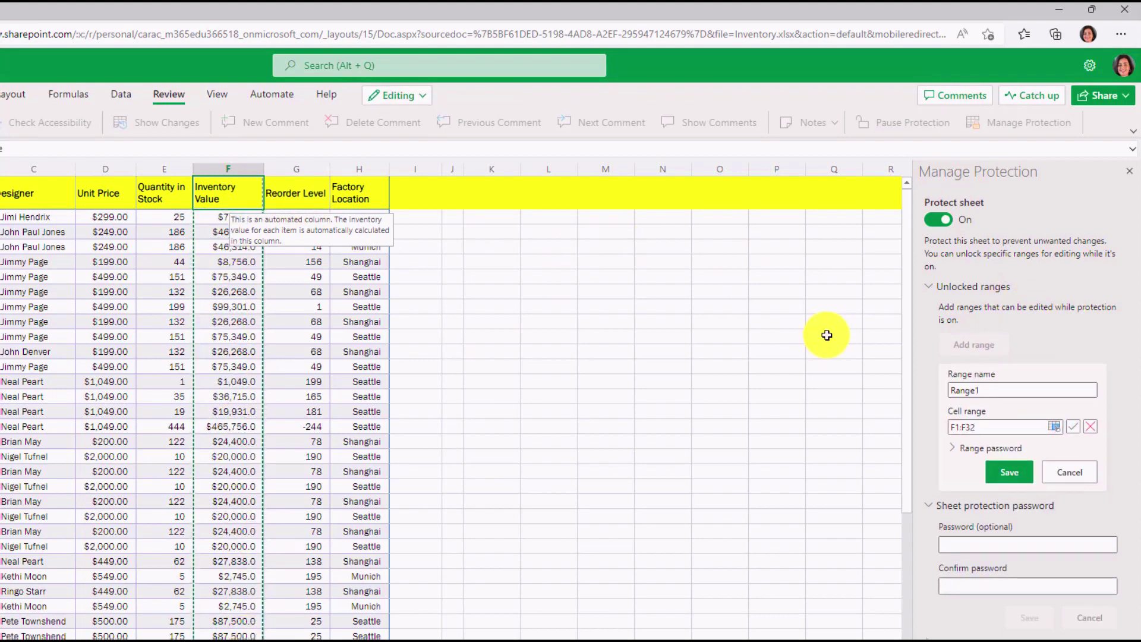
{"action": "left_click", "coordinate": [1009, 472]}
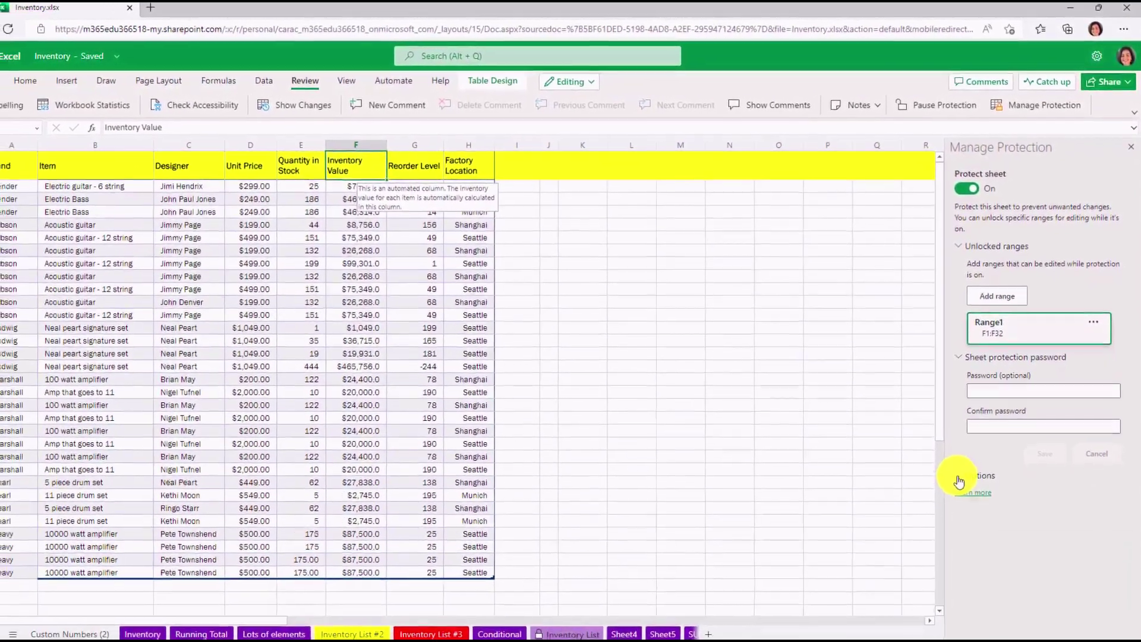
Check Delete columns, Delete rows, Format rows and Format columns in the protection Options
{"action": "left_click", "coordinate": [1004, 492]}
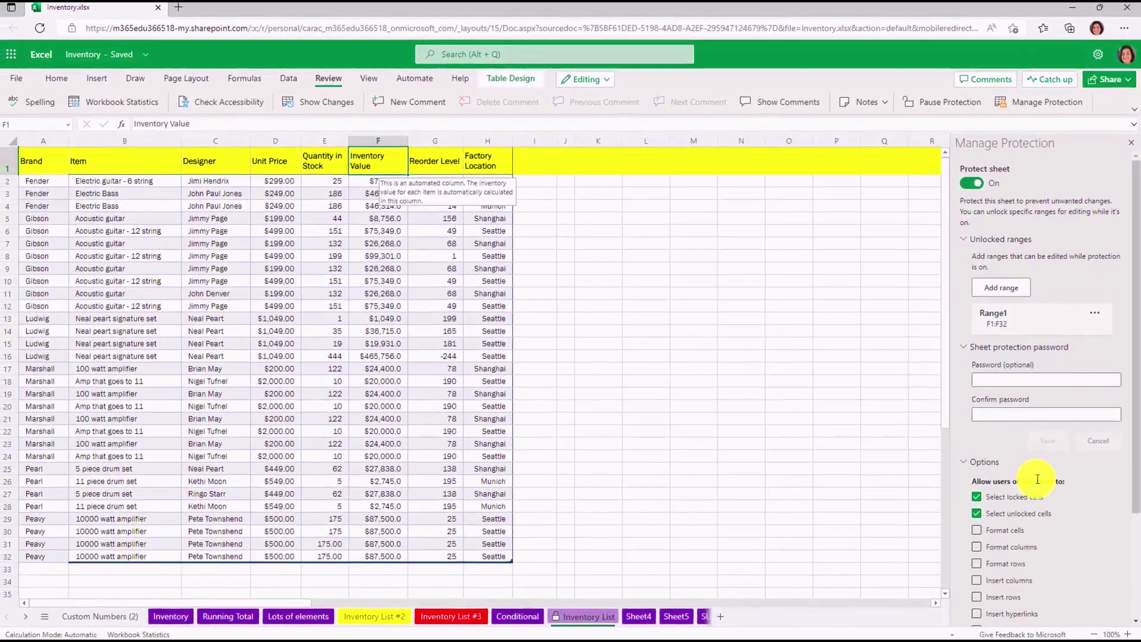
{"action": "scroll", "coordinate": [1025, 472], "scroll_direction": "down", "scroll_amount": 3}
{"action": "left_click", "coordinate": [976, 376]}
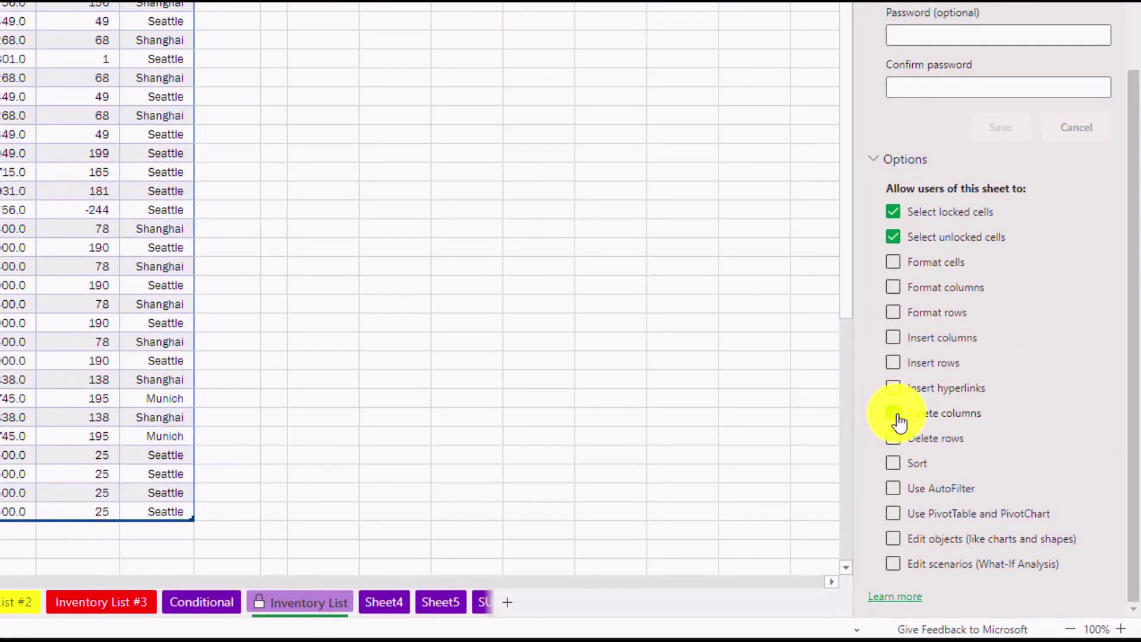
{"action": "left_click", "coordinate": [893, 439]}
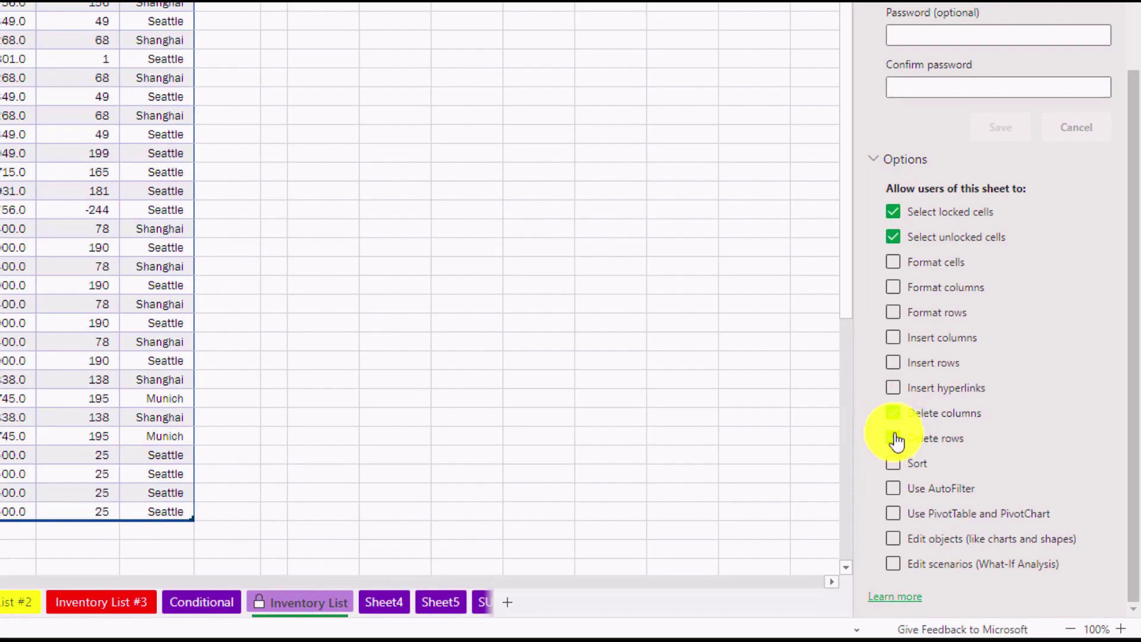
{"action": "left_click", "coordinate": [893, 313]}
{"action": "left_click", "coordinate": [893, 289]}
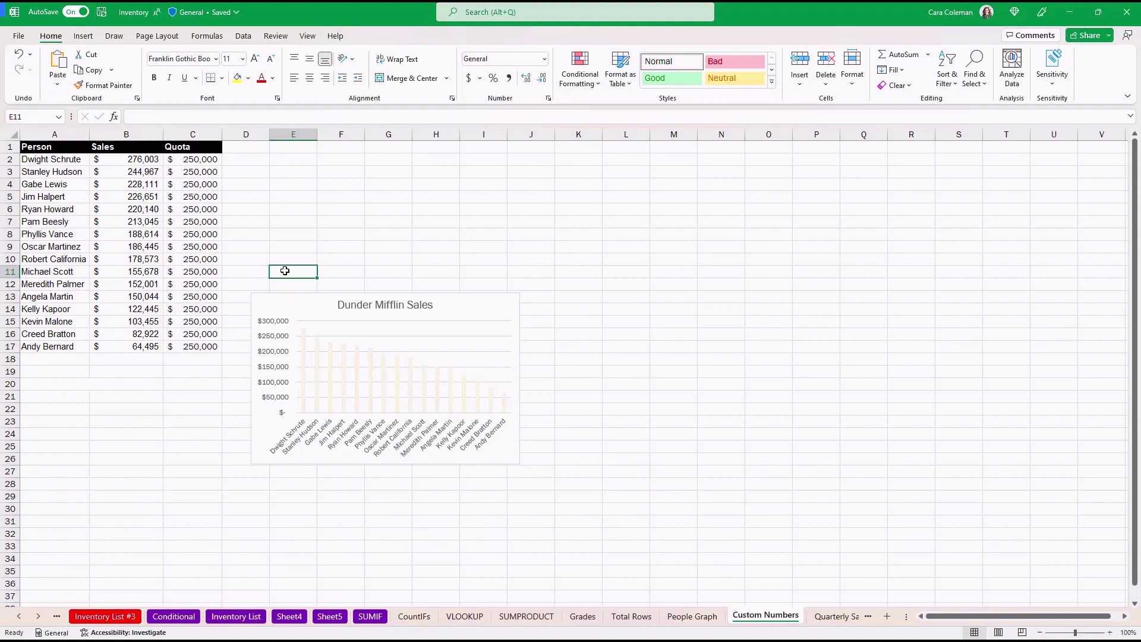
Start Narrator with Win+Ctrl+Enter and dismiss the Welcome to Narrator window
{"action": "key", "text": "super+ctrl+Return"}
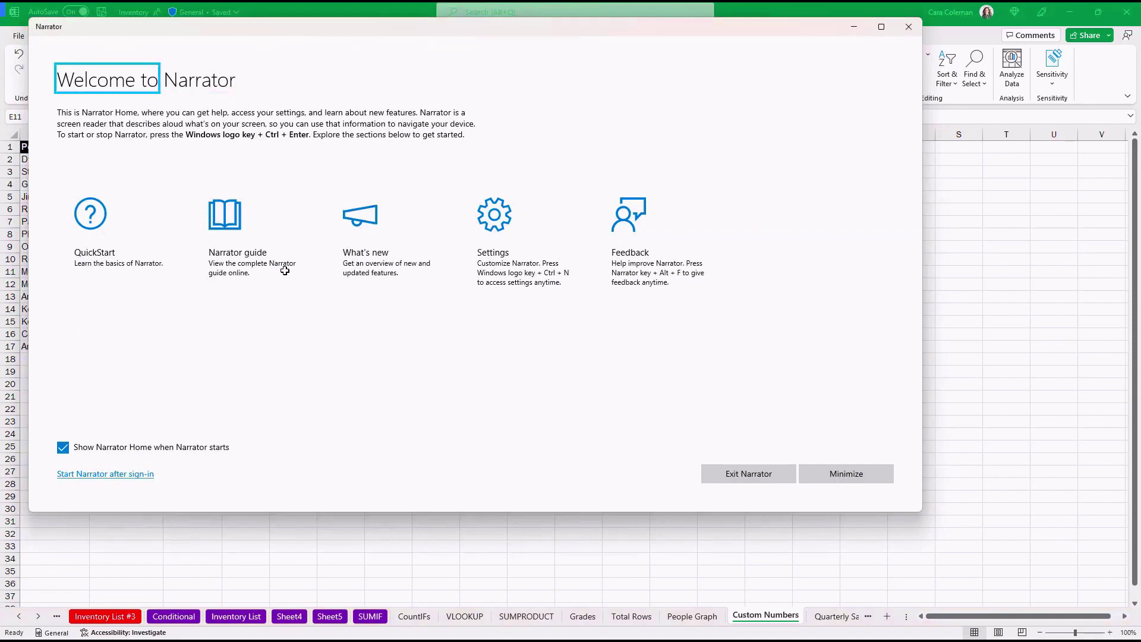
{"action": "key", "text": "super+ctrl+Return"}
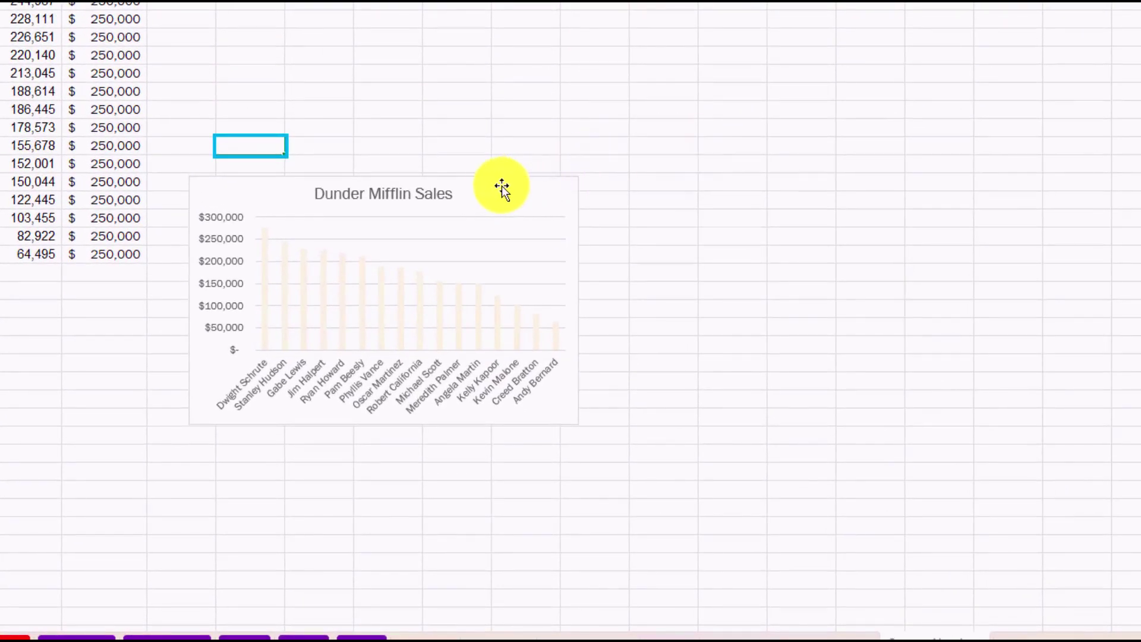
Select the Dunder Mifflin Sales chart so Narrator reads its alt text
{"action": "left_click", "coordinate": [490, 187]}
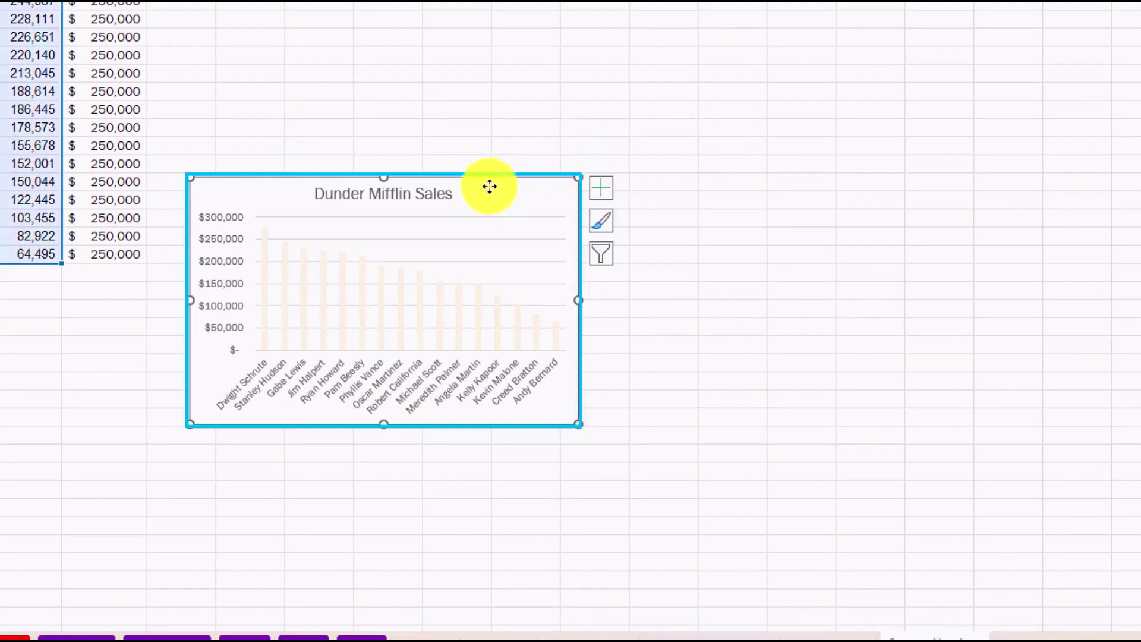